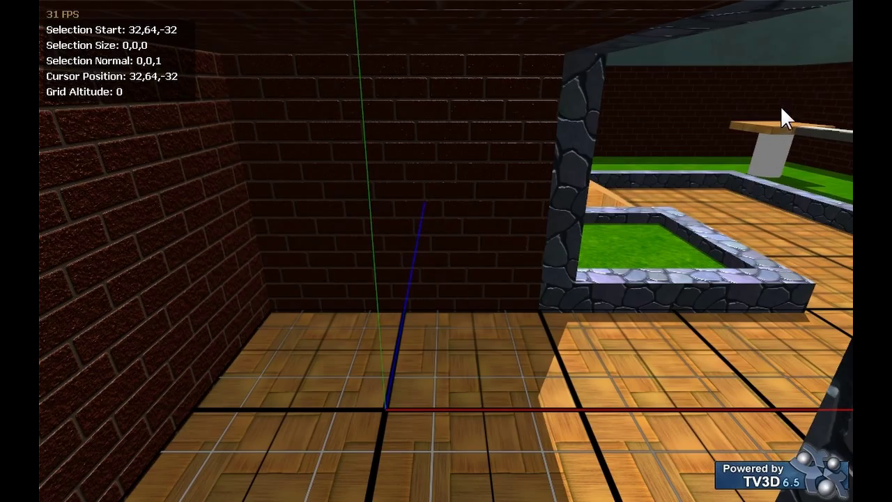
Examine the level from several distances and angles, covering the walled rooms, ramps, stone borders and raised path
key("s")
right_click_drag(780, 107, 780, 107)
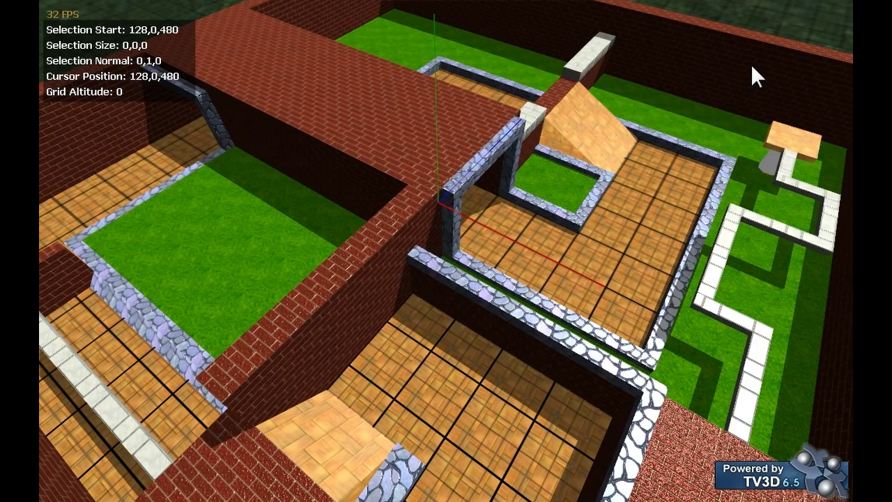
key("w")
key("d")
key("a")
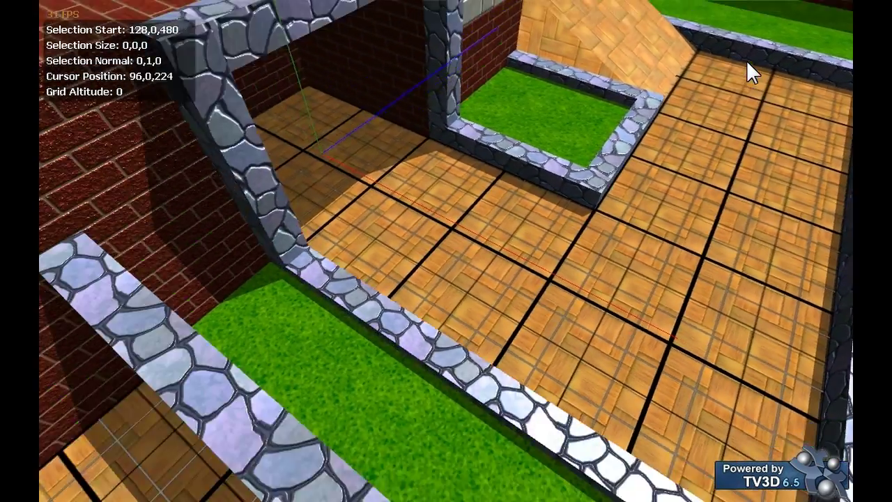
key("s")
key("d")
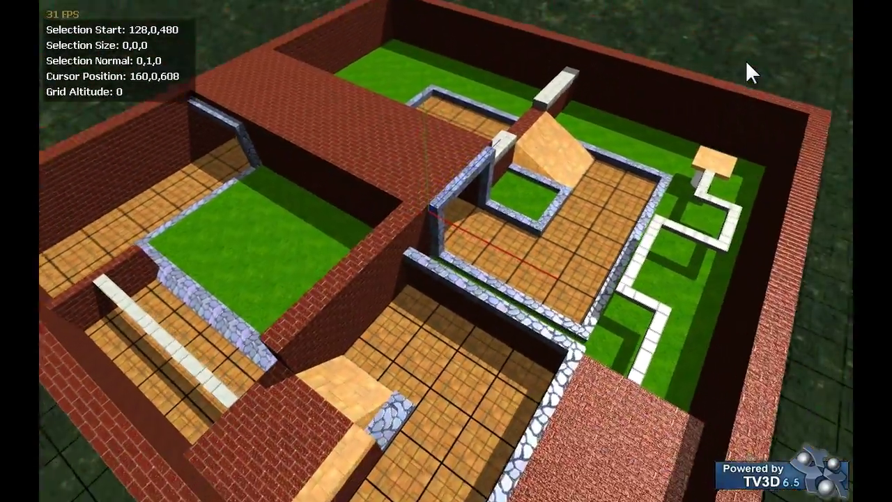
key("w")
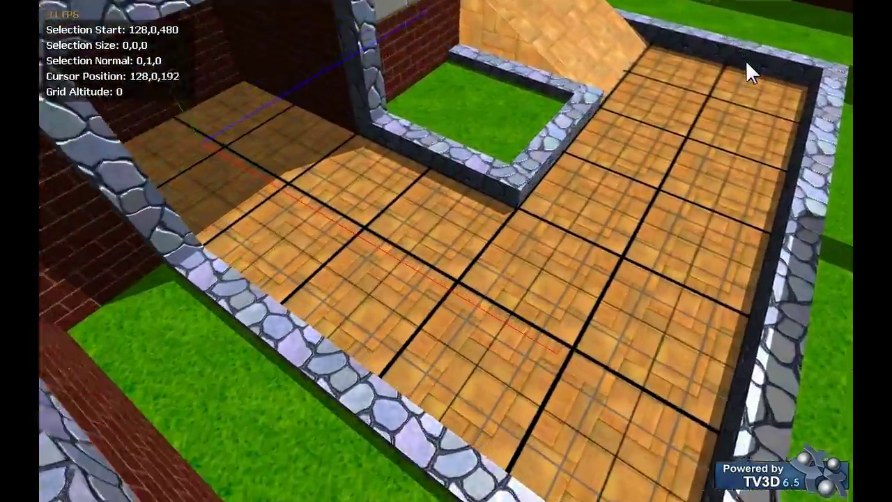
right_click_drag(746, 61, 737, 64)
key("s")
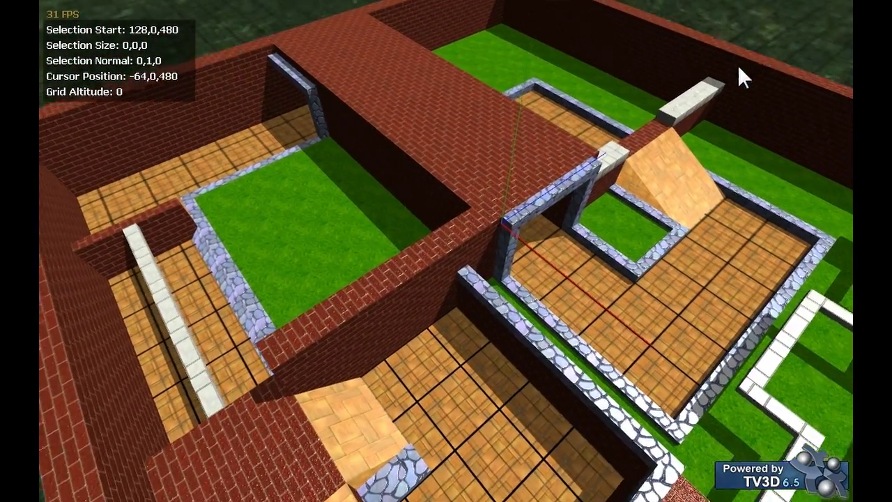
key("w")
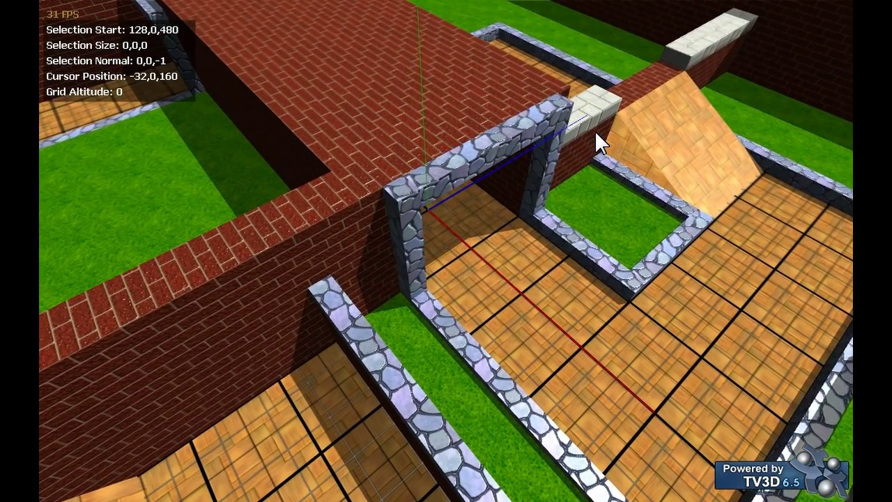
key("s")
right_click_drag(595, 132, 594, 130)
key("s")
key("w")
key("d")
key("a")
key("s")
key("w")
key("s")
Run the inputscan command in the developer console to detect an attached controller
key("grave")
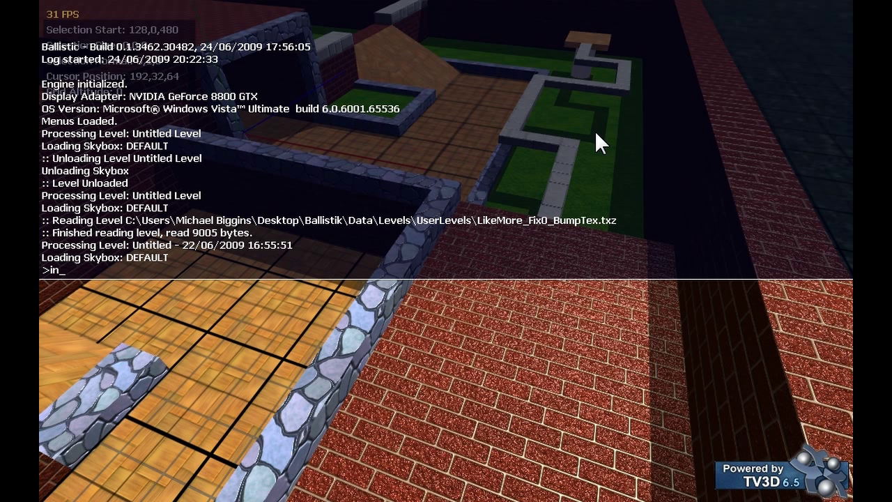
key("Return")
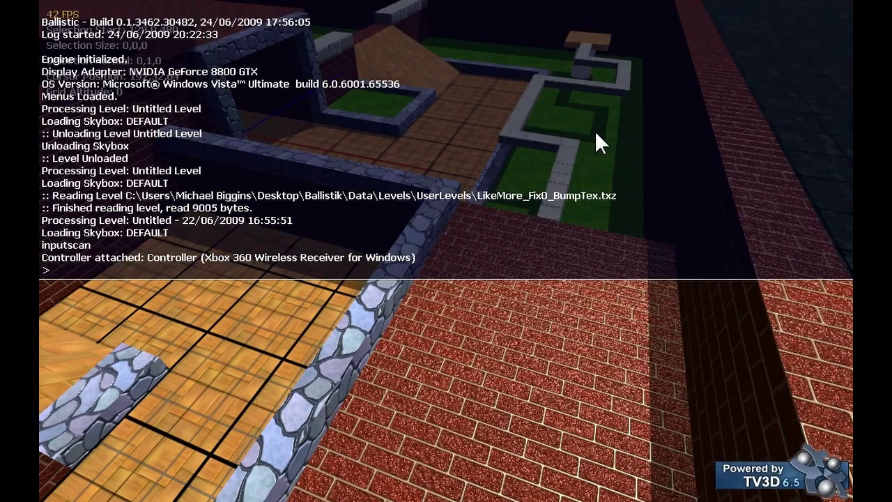
key("grave")
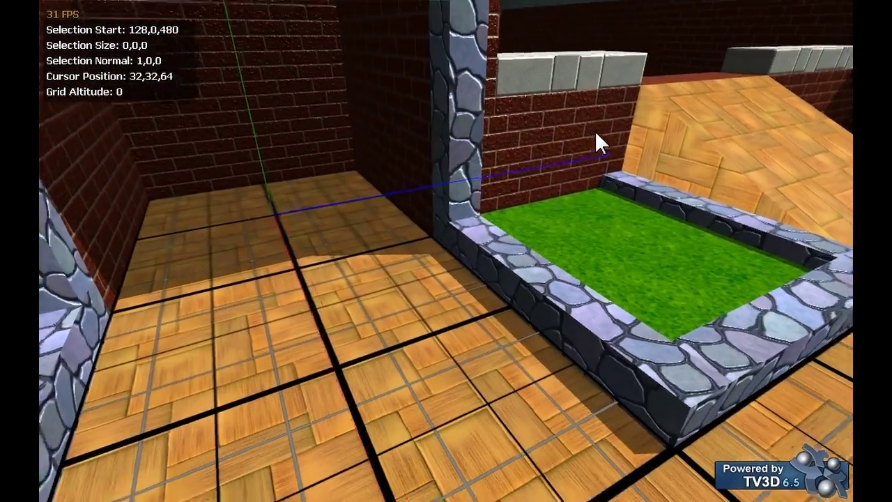
Preview the level live and roll the ball up the wooden ramp and over the wall onto the grass
right_click_drag(594, 130, 595, 130)
key("Escape")
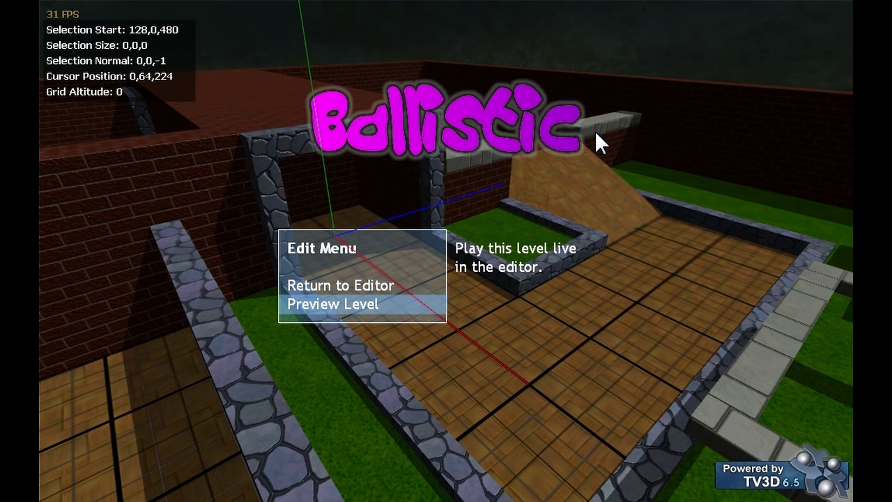
key("Return")
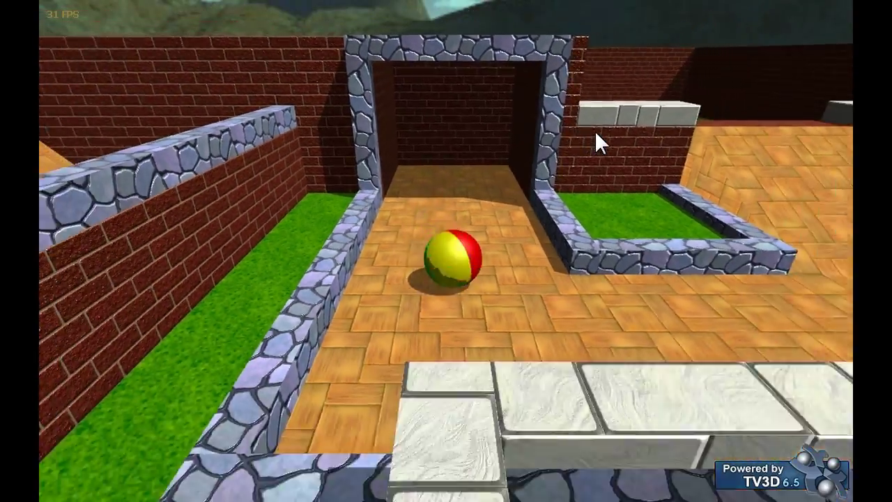
key("Right")
key("Up")
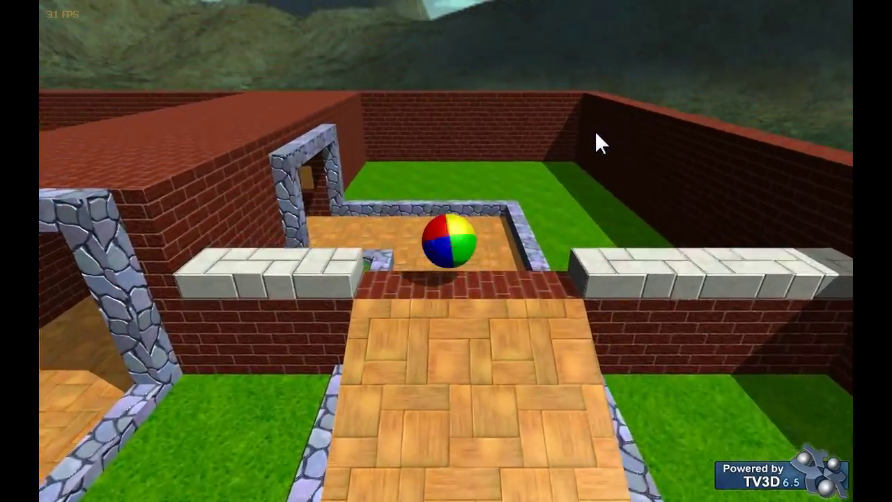
key("Right")
key("Left")
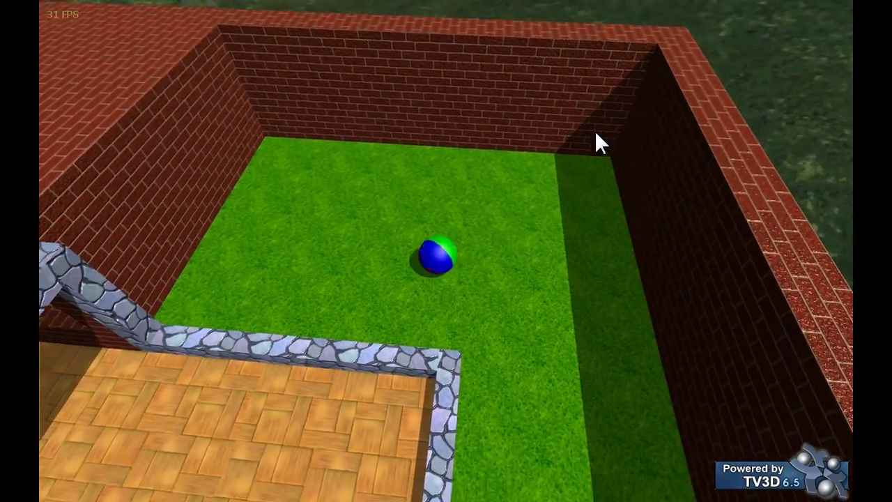
Restart the previewed level, then leave the preview and return to the editor
key("Escape")
key("Down")
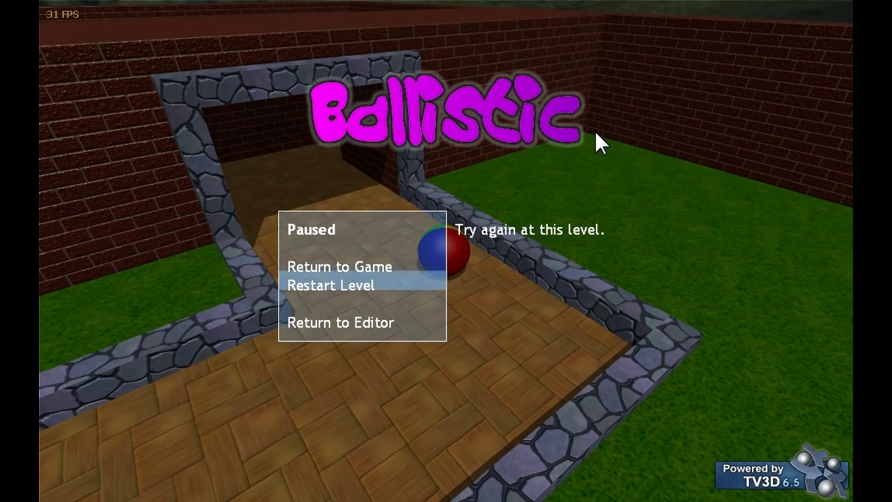
key("Return")
key("Escape")
key("Down")
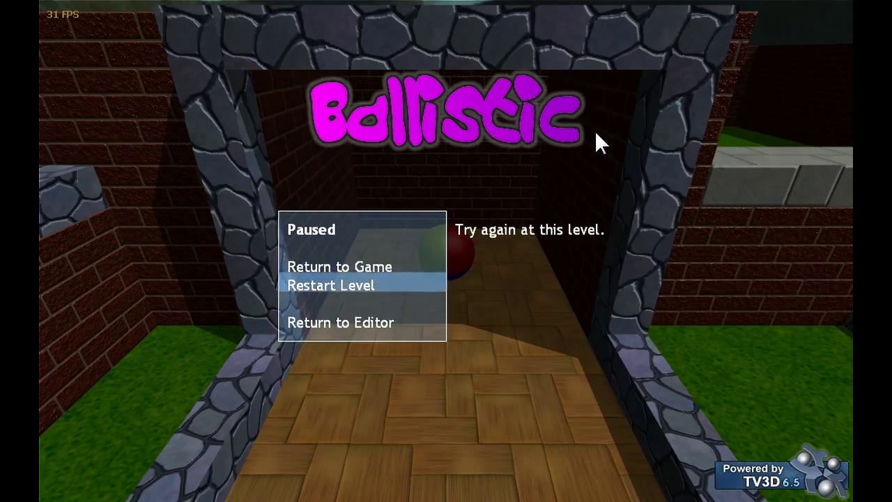
key("Down")
key("Return")
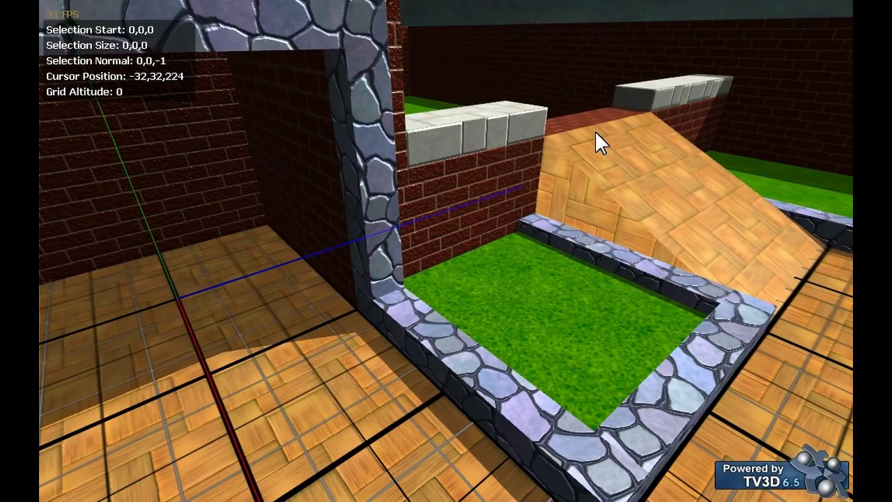
Mark out a 128 by 128 ground selection outside the walled level, starting at 448,0,64
key("s")
right_click_drag(593, 129, 592, 129)
key("d")
key("w")
key("d")
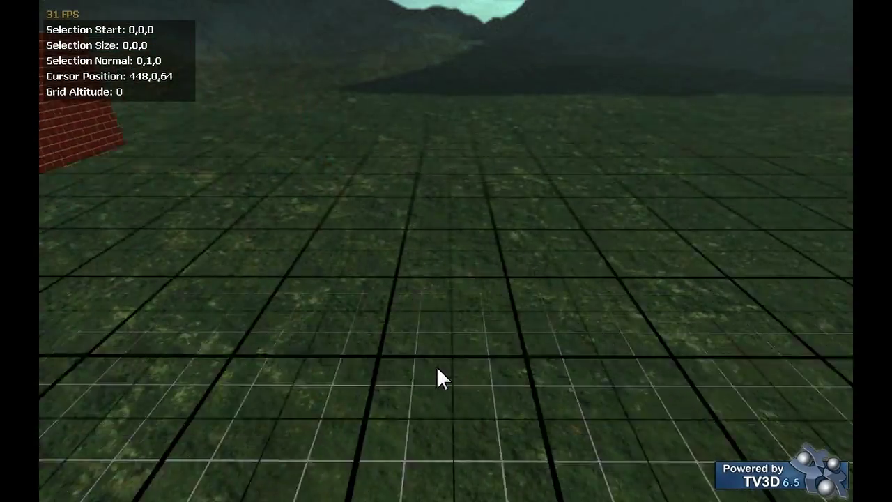
right_click_drag(436, 366, 436, 366)
key("s")
key("d")
key("w")
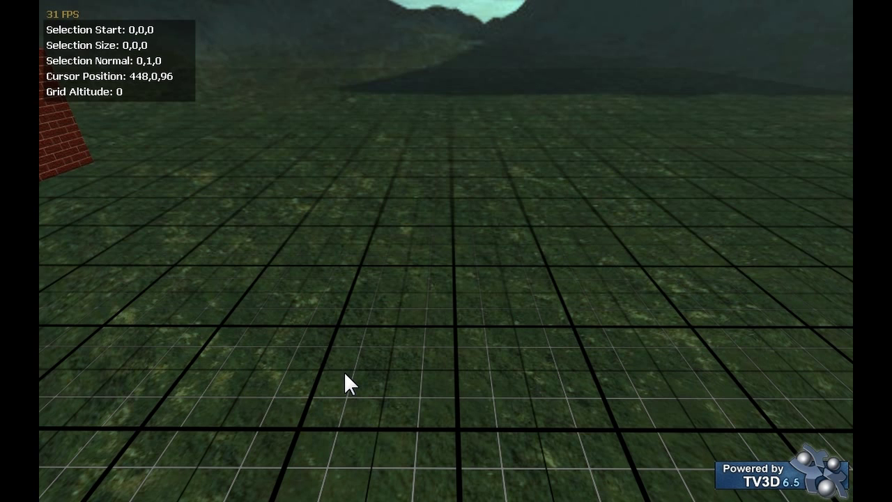
right_click_drag(342, 372, 341, 372)
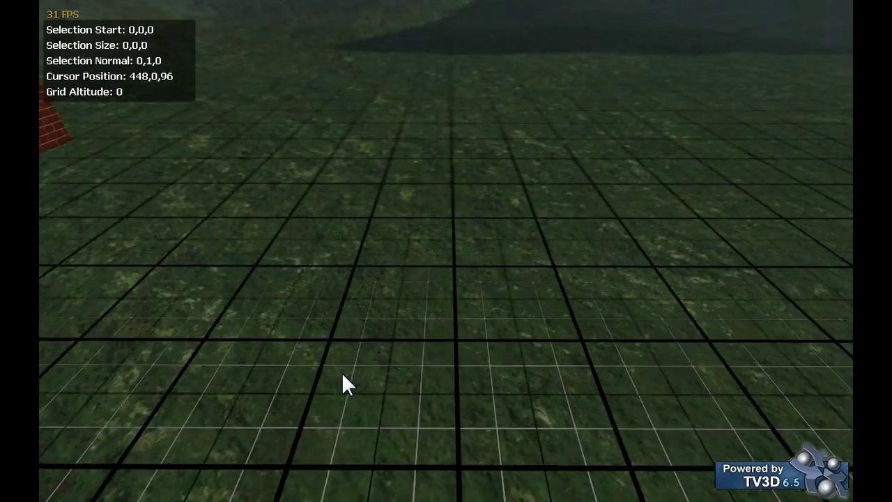
key("s")
left_click_drag(274, 412, 461, 315)
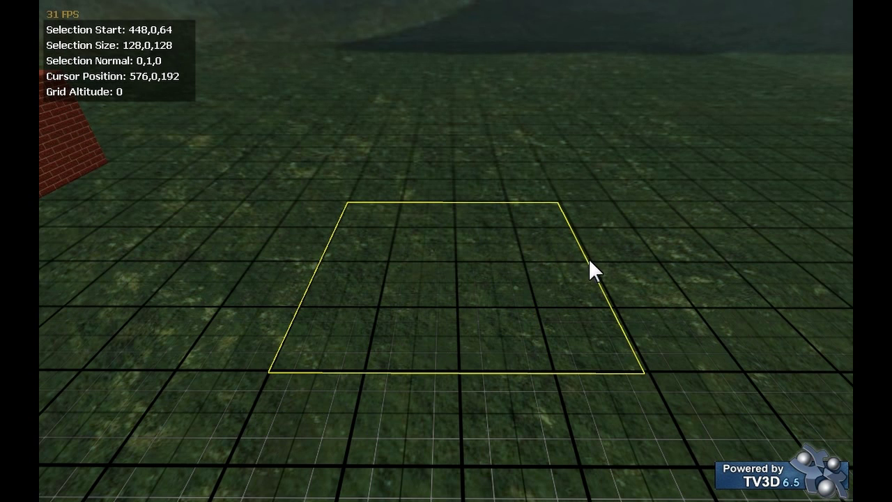
Raise the ground selection to a height of 64 and create a block from it
scroll(550, 443, "up", 3)
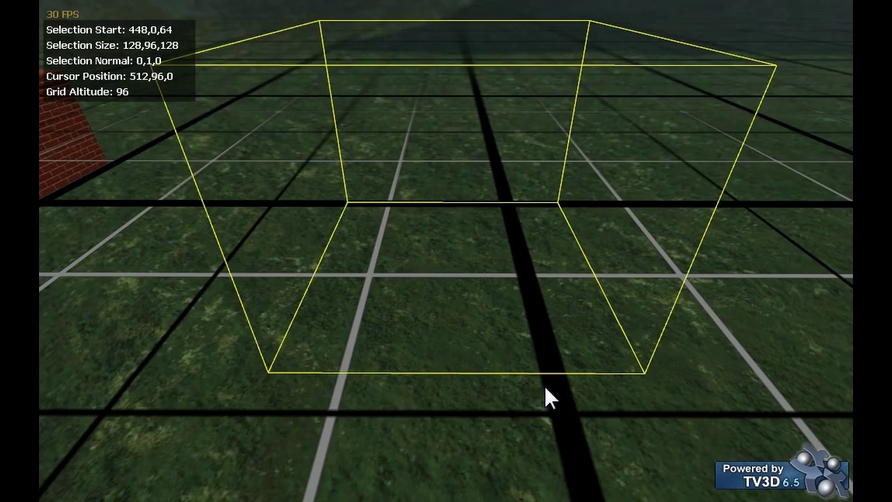
scroll(544, 383, "down", 1)
scroll(549, 369, "down", 2)
scroll(549, 369, "up", 2)
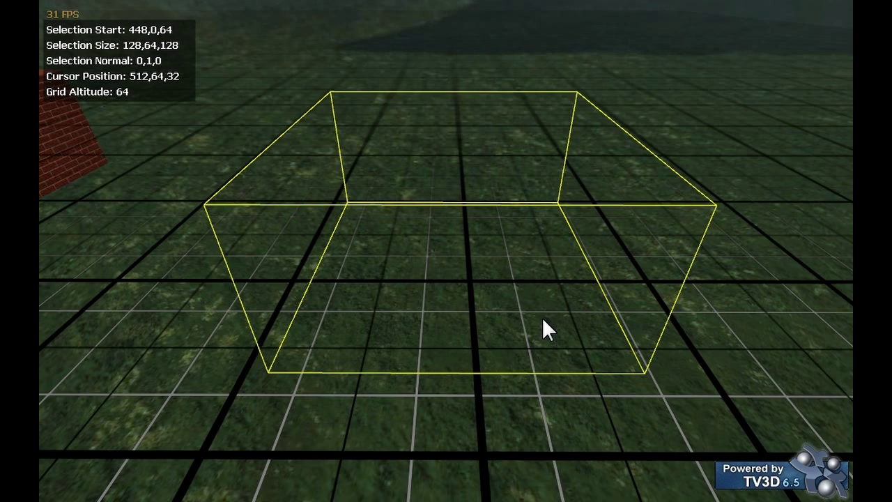
key("Return")
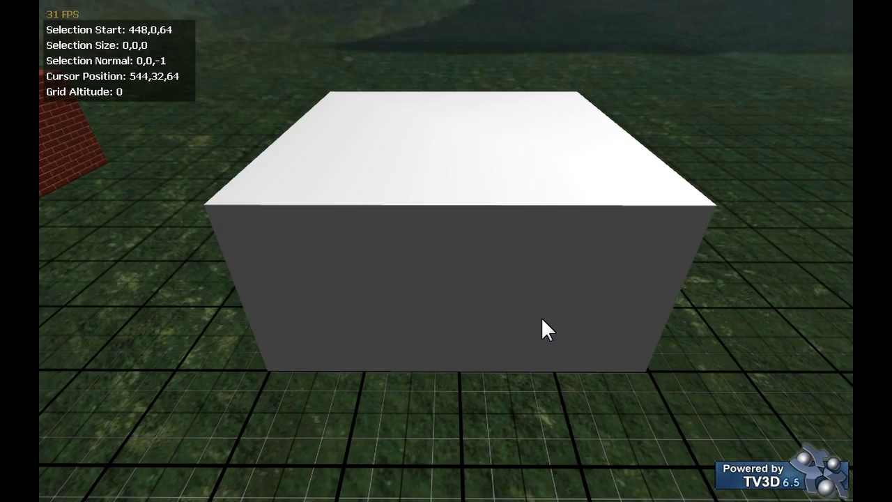
Create a 64 by 64 block, 32 high, on the new block's top face, starting at its corner at 448,64,64
key("d")
key("a")
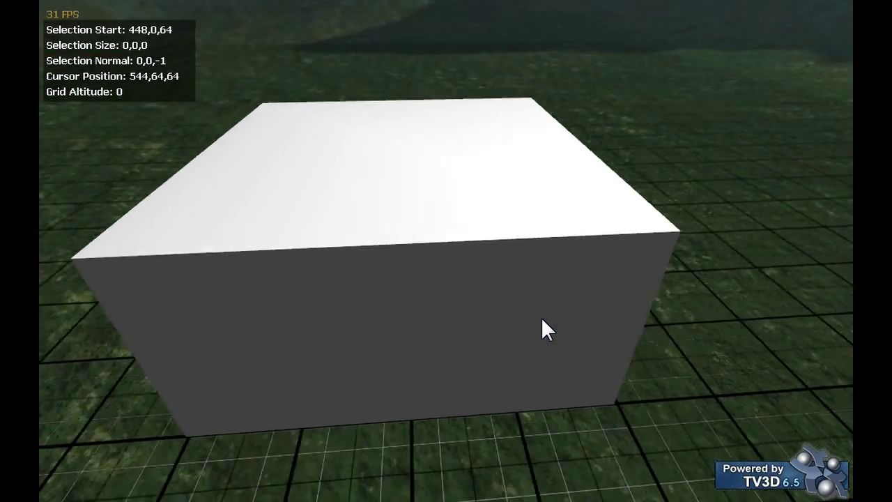
scroll(350, 312, "up", 2)
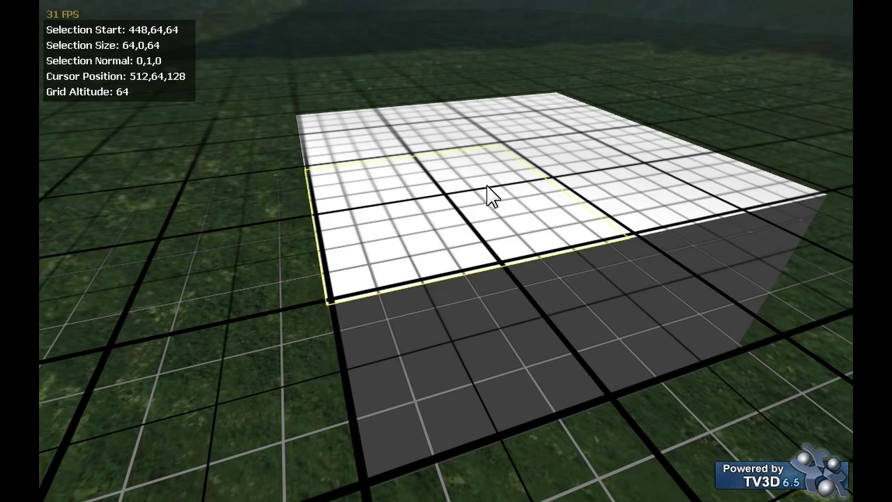
scroll(487, 186, "up", 1)
key("Return")
Shift the grid altitude up and down, including to -32 below ground, and settle it at 0
key("s")
key("d")
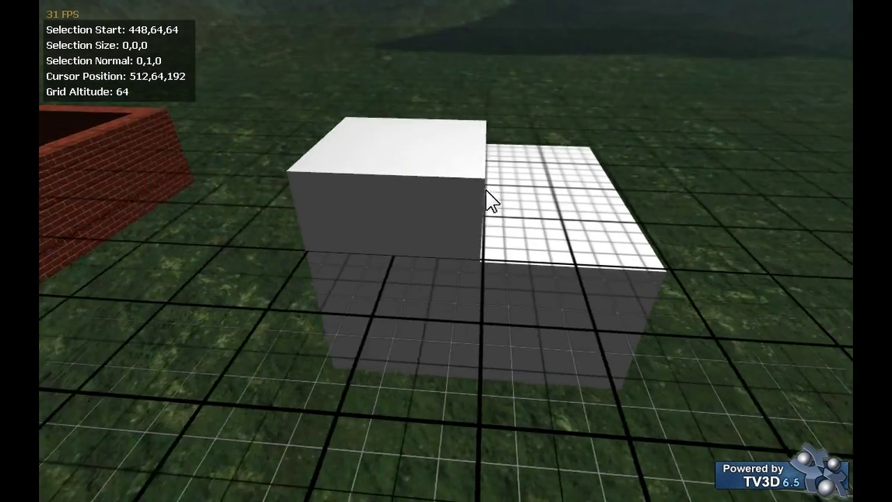
scroll(577, 219, "down", 1)
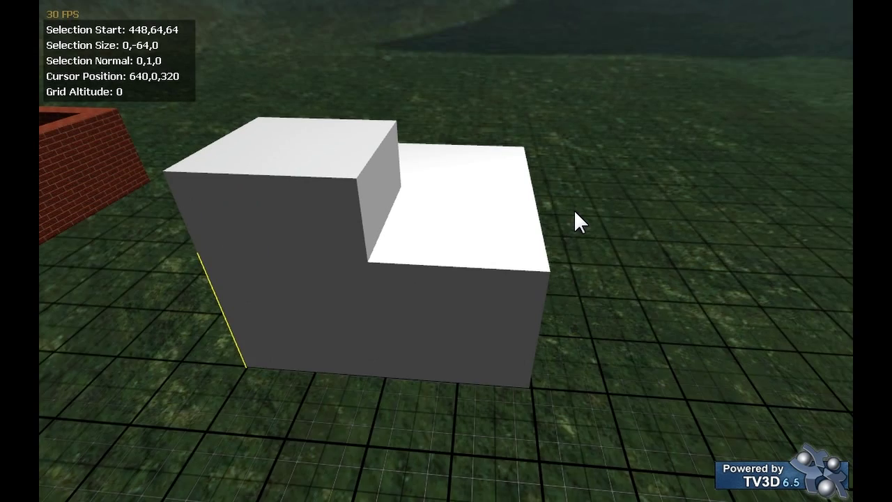
scroll(574, 213, "up", 3)
scroll(592, 216, "down", 4)
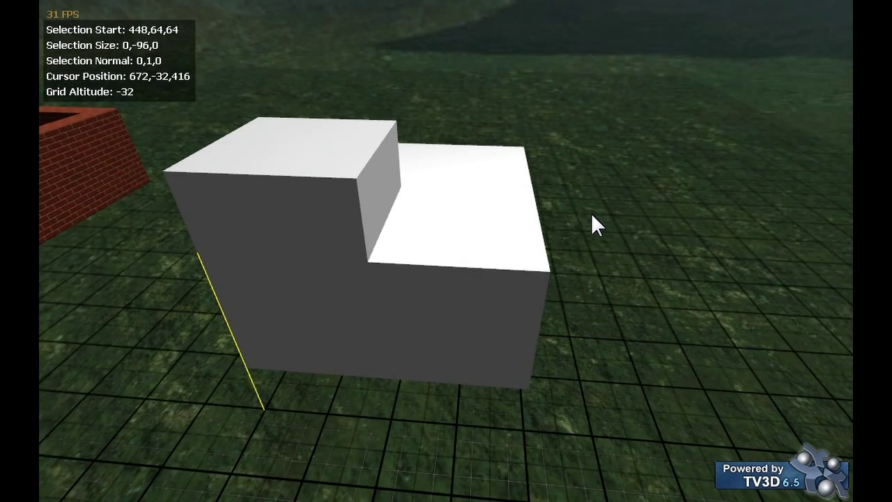
scroll(590, 213, "up", 2)
scroll(585, 226, "down", 1)
left_click(607, 225)
key("Left")
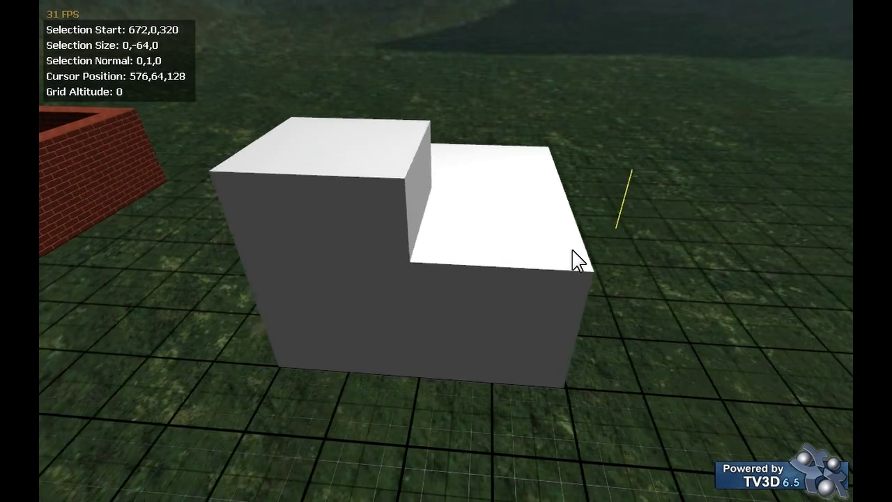
Select the upper block's 64 by 32 front face, extend the selection outward by 96, and create an overhanging block
key("w")
key("a")
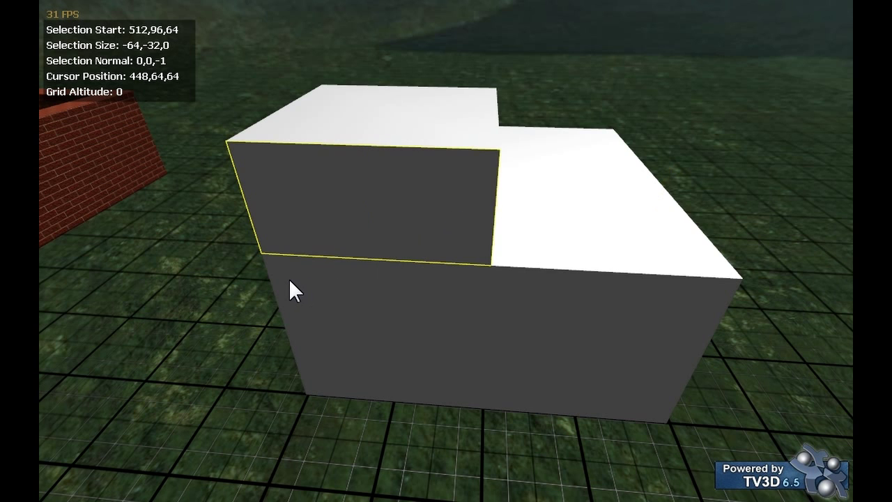
key("Right")
scroll(288, 277, "up", 2)
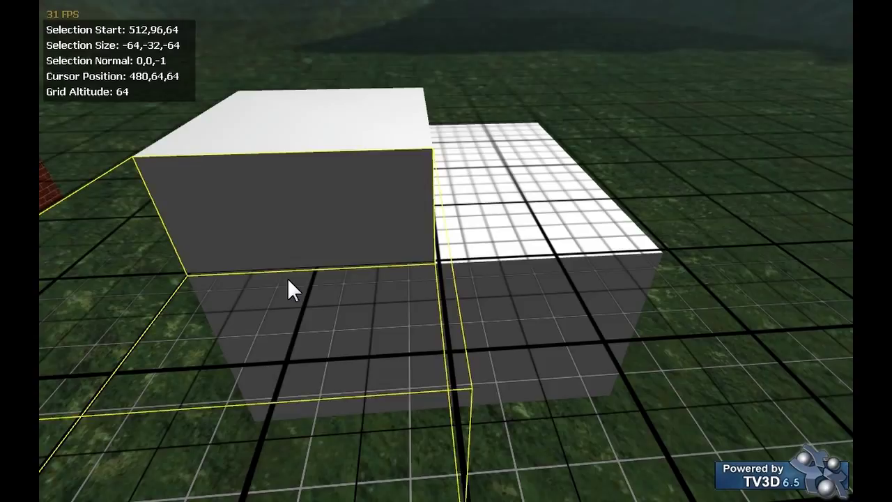
scroll(287, 277, "up", 1)
key("a")
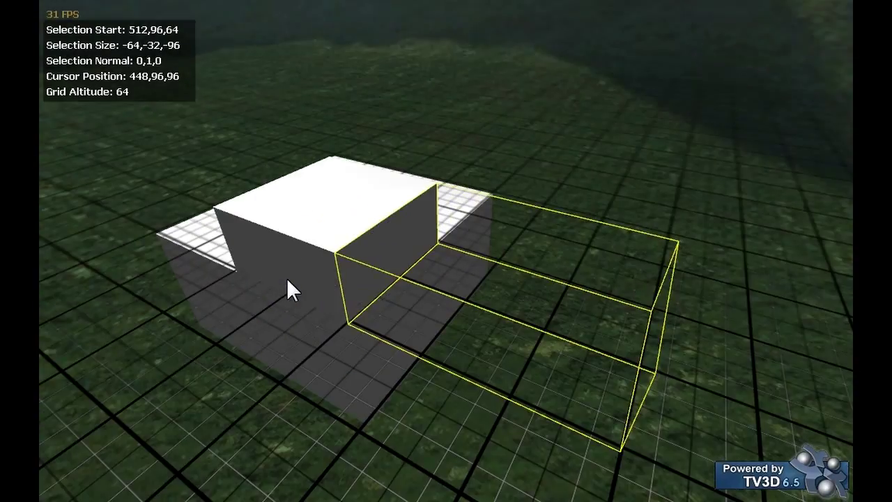
key("d")
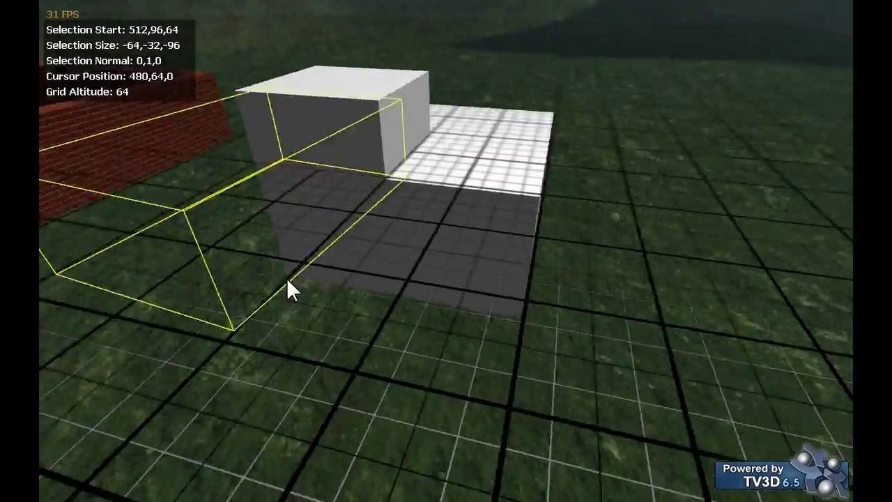
key("a")
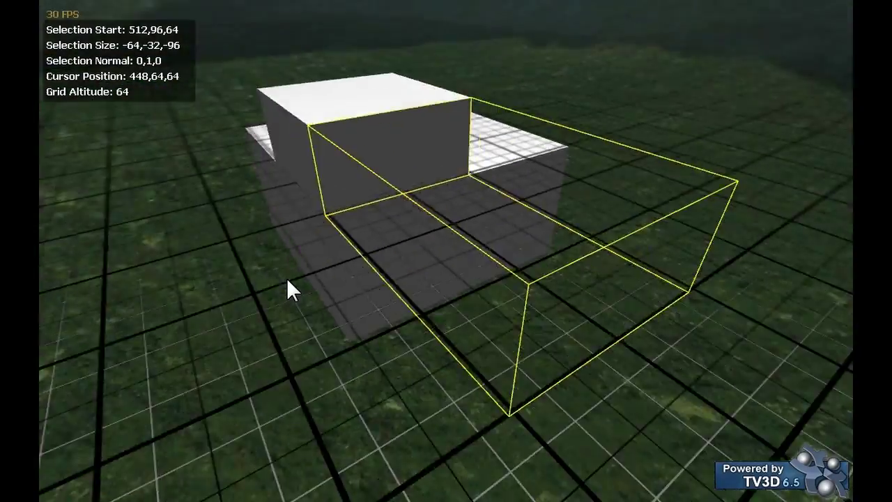
key("Return")
key("d")
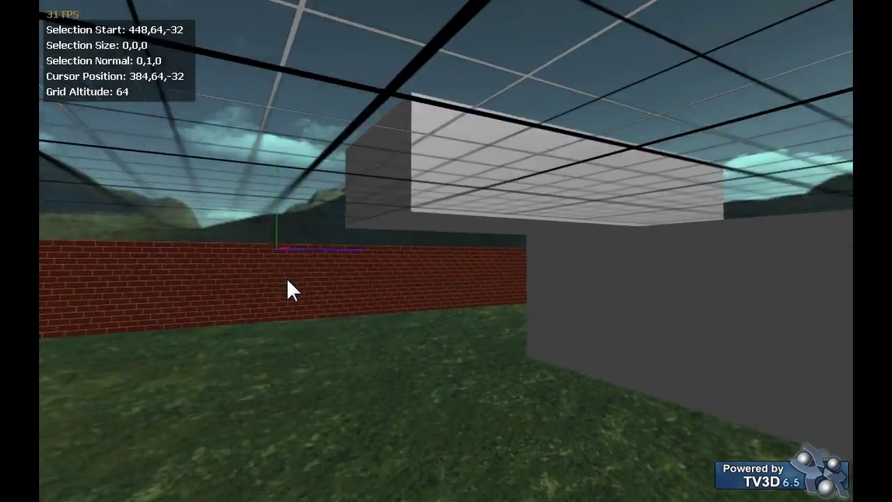
Select a 32 by 32 area at 512,96,-32 on the overhanging block's side, extend it outward by 64, and create a block
key("s")
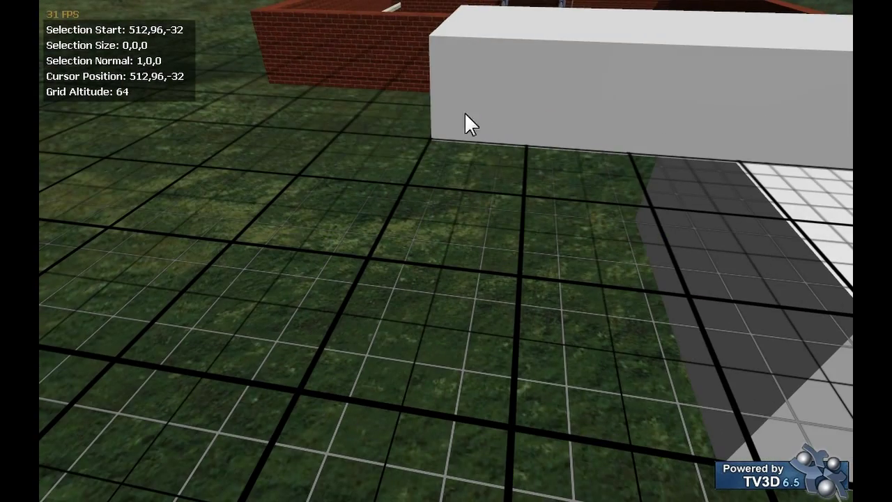
scroll(510, 164, "up", 2)
key("Return")
key("a")
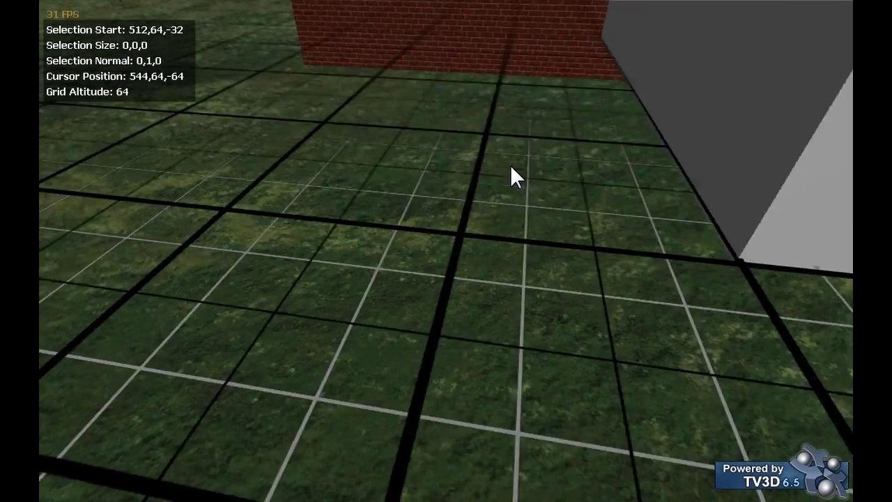
Select the arm's 32 by 32 underside at 576,64,-32, extend it down by 64 to the ground, and create a supporting pillar
key("d")
key("a")
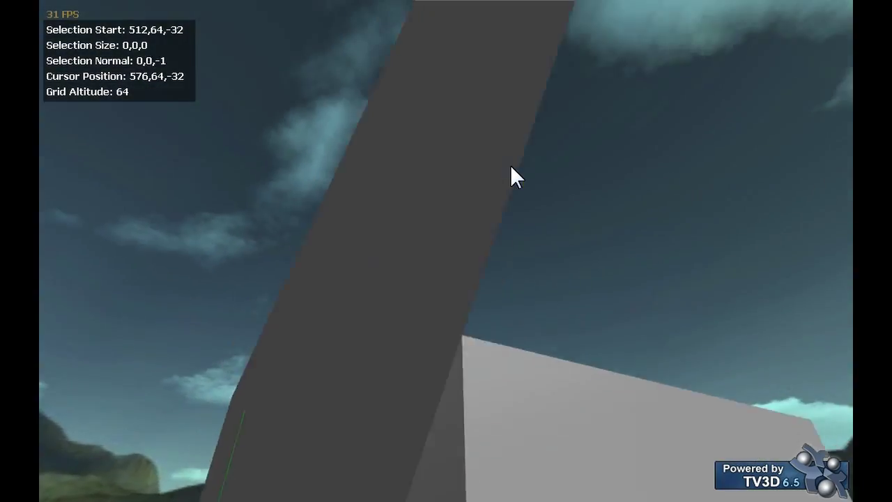
key("s")
key("s")
key("w")
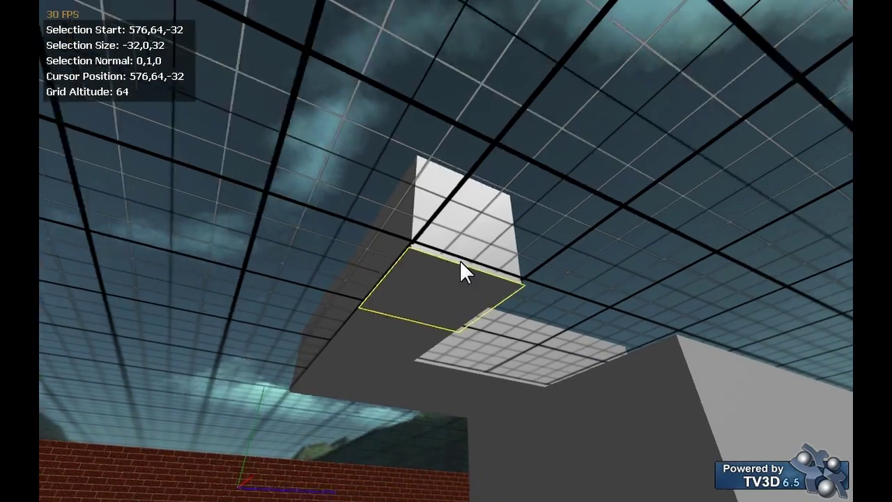
right_click_drag(459, 260, 459, 259)
key("s")
scroll(460, 256, "up", 1)
key("Page_Down")
key("Page_Down")
key("Page_Down")
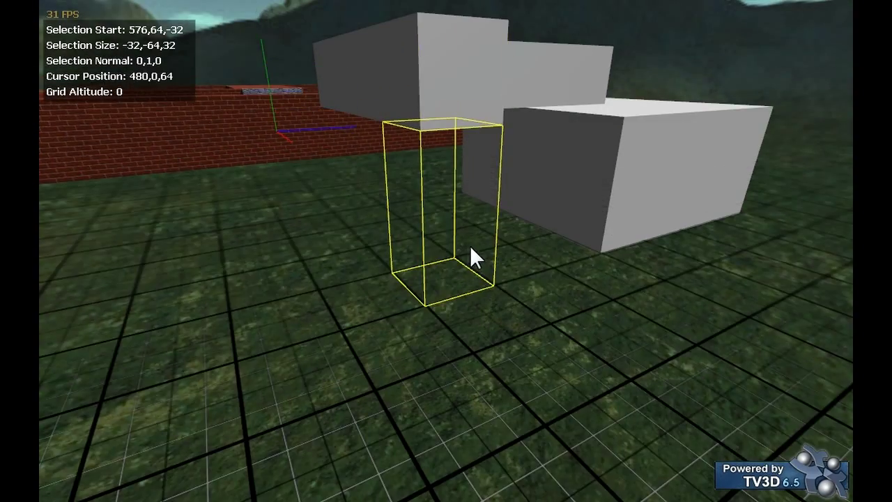
key("Page_Down")
key("Page_Up")
key("w")
key("d")
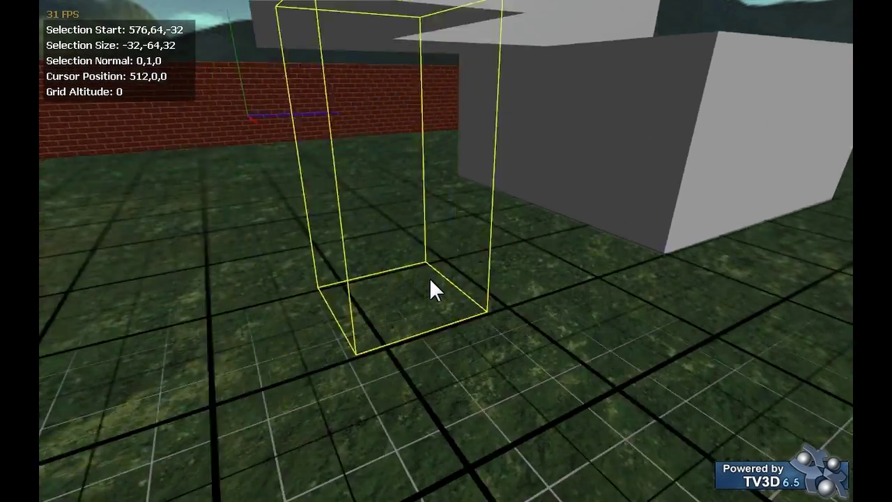
right_click_drag(429, 277, 429, 277)
key("Return")
Examine the new pillar and the connected blocks from several angles around the structure
key("a")
key("s")
key("w")
key("d")
key("s")
key("d")
key("d")
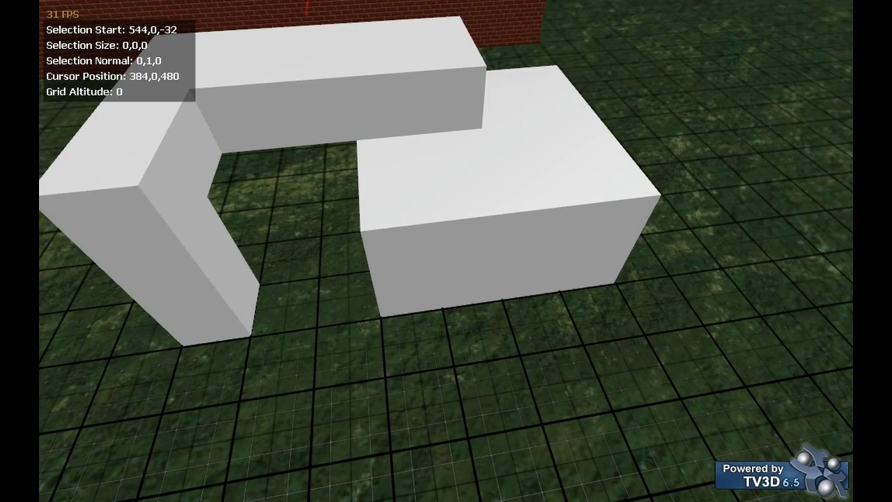
left_click(762, 191)
key("w")
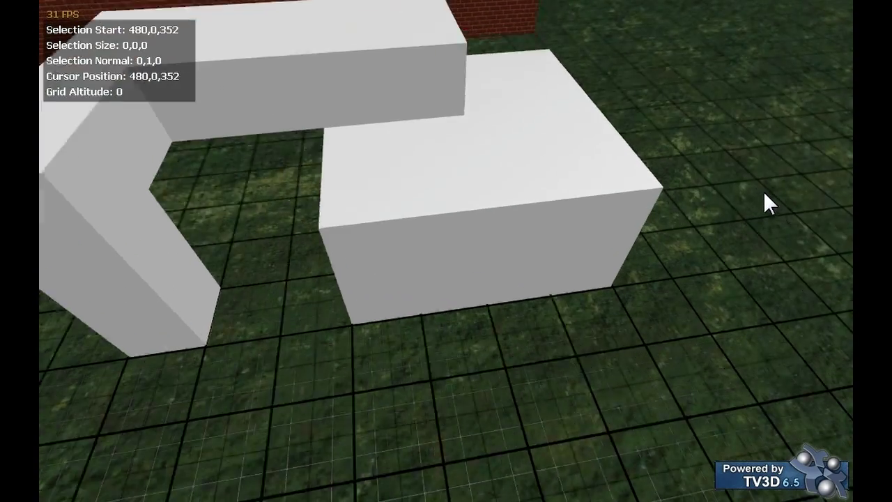
right_click_drag(763, 191, 763, 191)
key("s")
key("a")
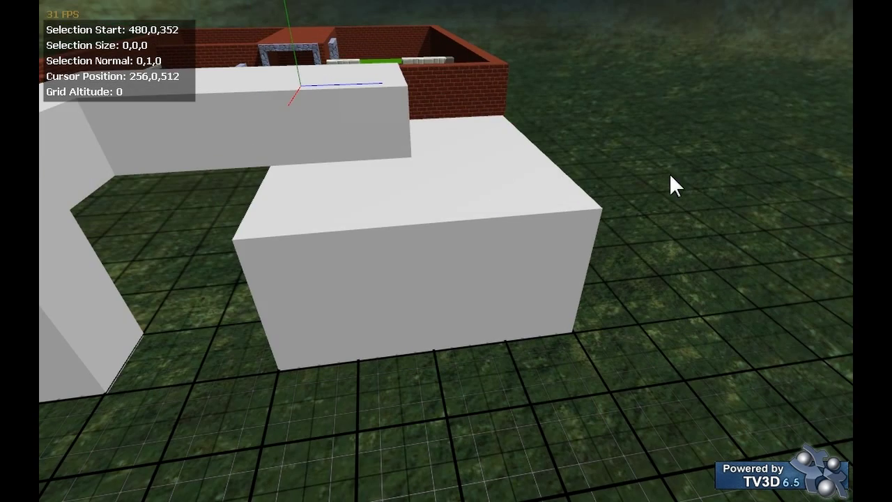
Select the large base block's 128 by 64 front face, extend it outward by 64, and create a ramp down to the ground
left_click_drag(261, 311, 471, 380)
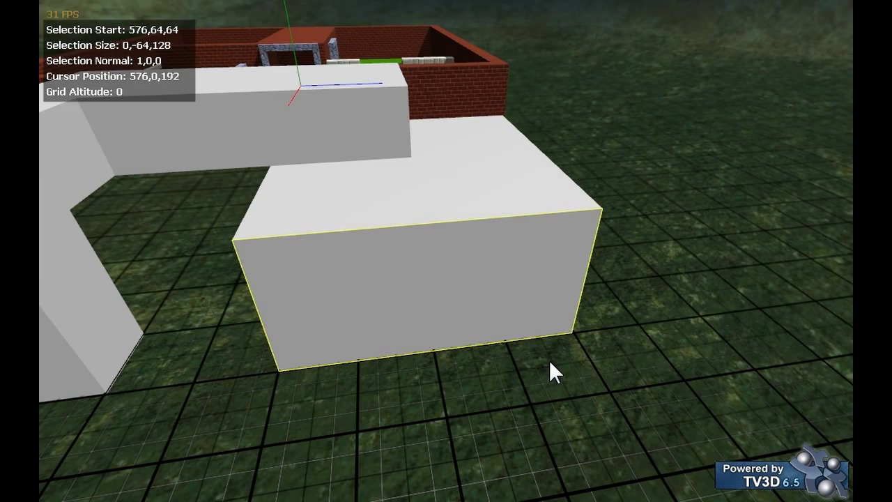
key("s")
scroll(442, 314, "up", 2)
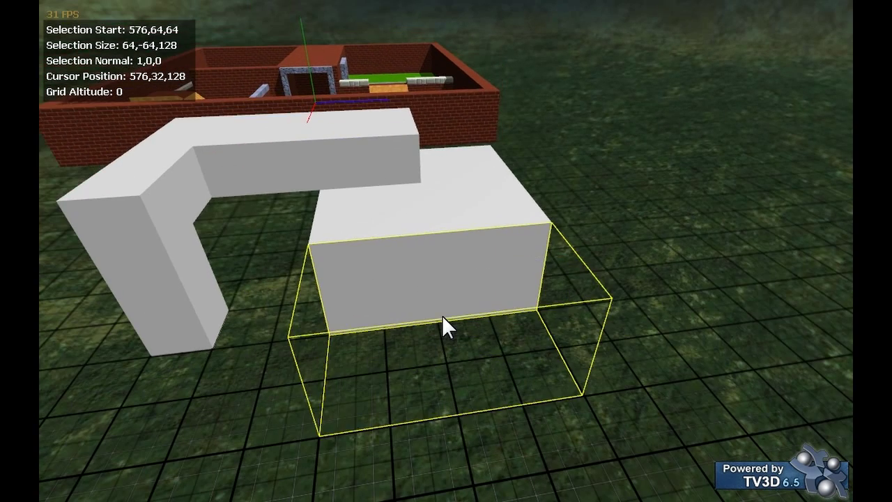
key("Return")
key("a")
key("w")
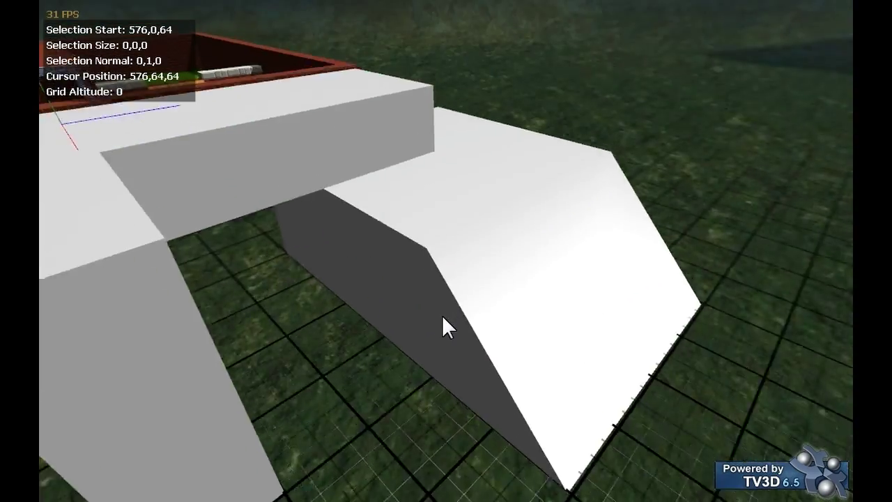
Select the upper block's 64 by 32 end face at 512,96,128, extend it by 32, and create a ramp onto the base block
key("s")
key("d")
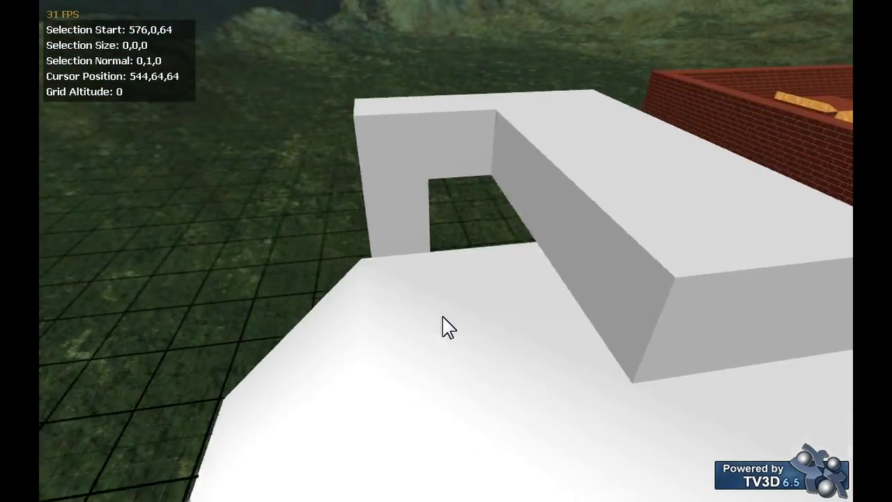
key("s")
key("w")
key("a")
key("s")
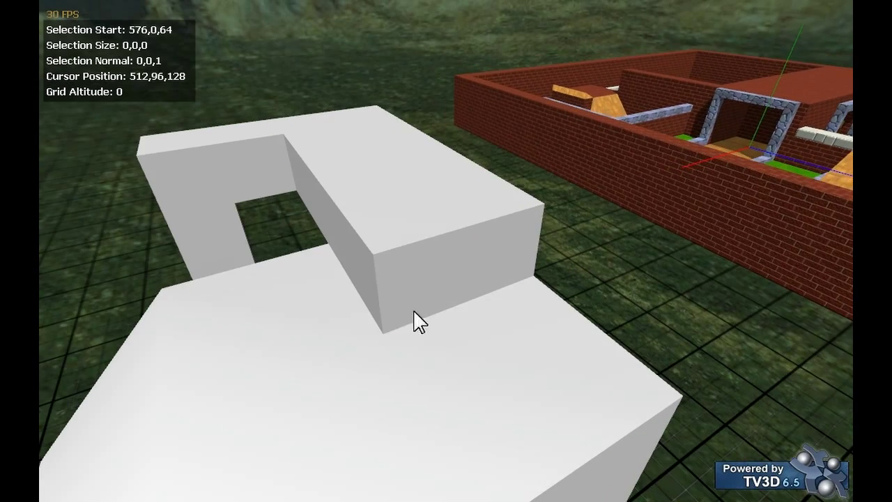
scroll(450, 316, "up", 1)
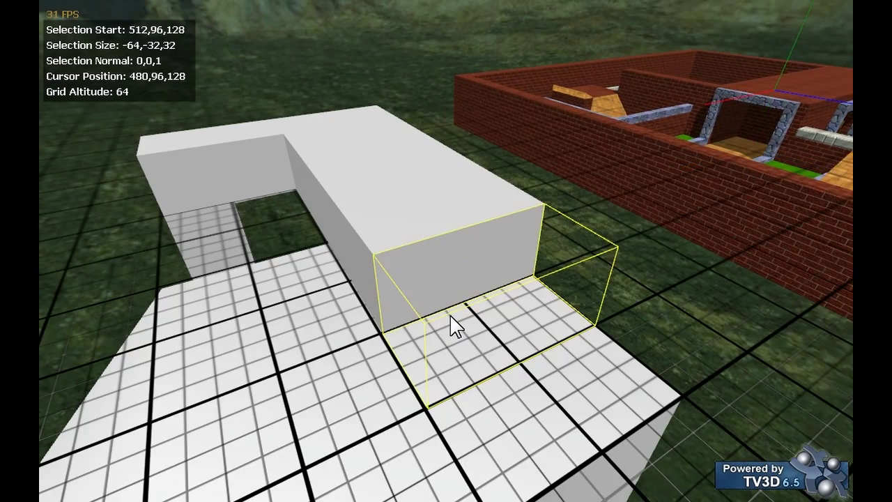
key("space")
key("a")
key("s")
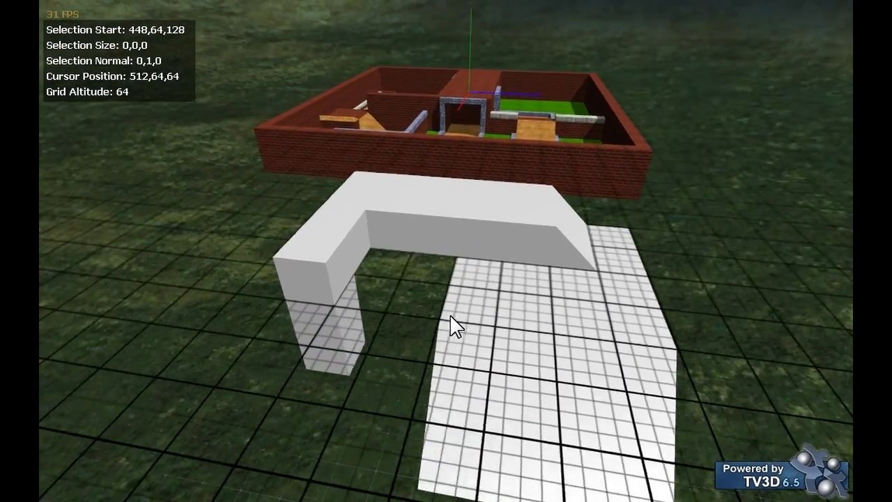
Lower the grid altitude to 0 and go to the open ground beside the ramp
key("Up")
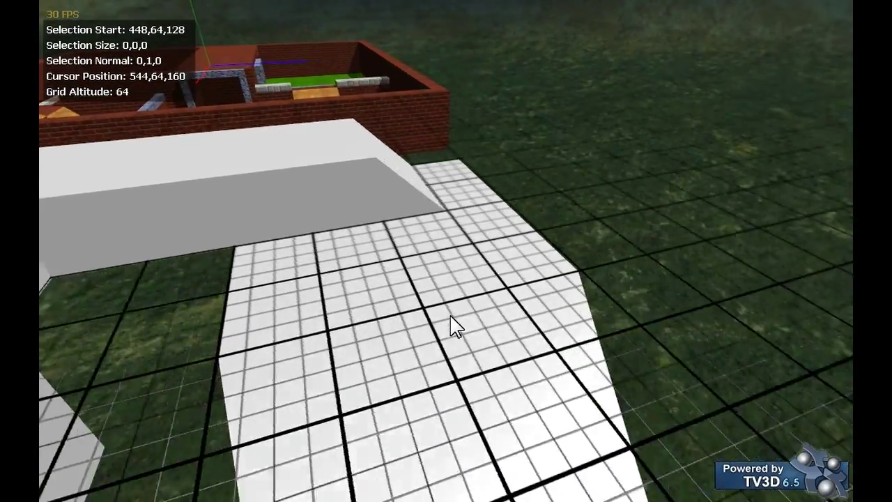
key("d")
scroll(496, 390, "down", 2)
key("s")
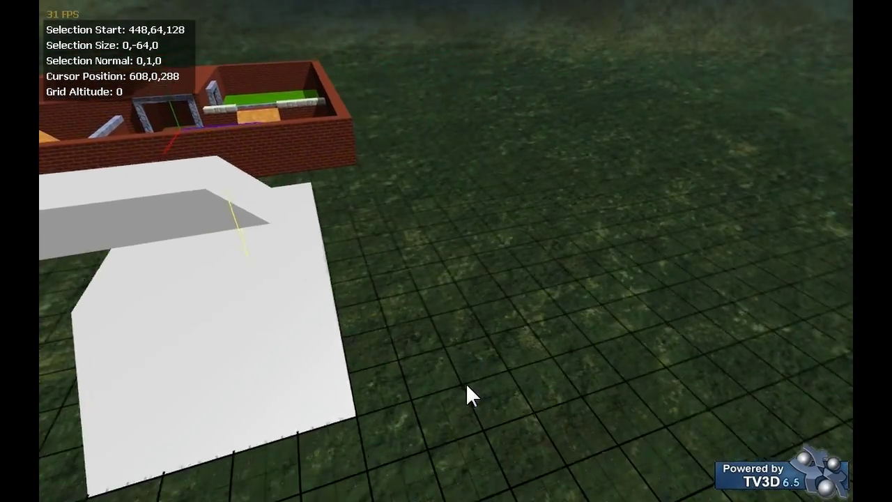
Try to raise a 64 by 64 ground selection starting at 640,0,288 to a height of 32 and create a block from it
key("d")
key("s")
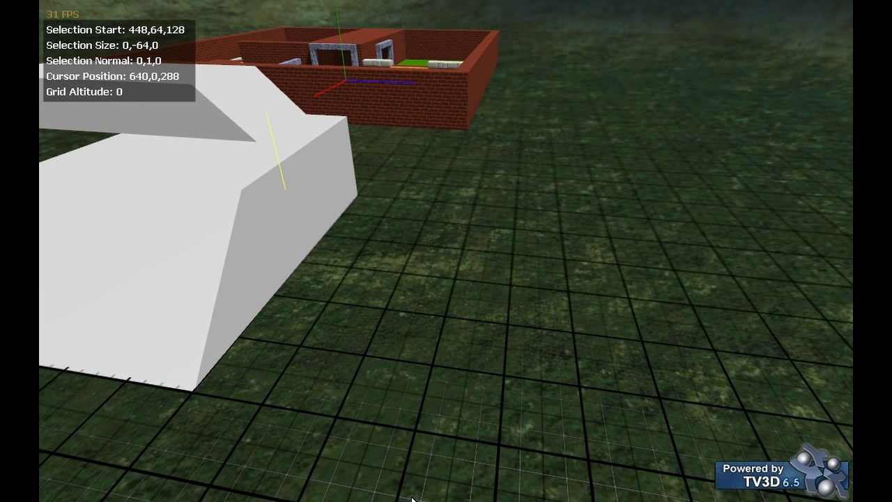
scroll(553, 376, "up", 1)
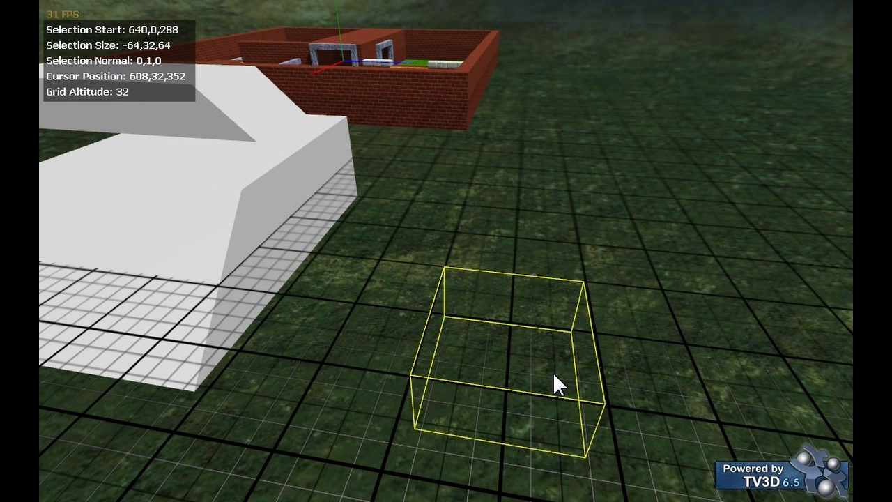
key("Return")
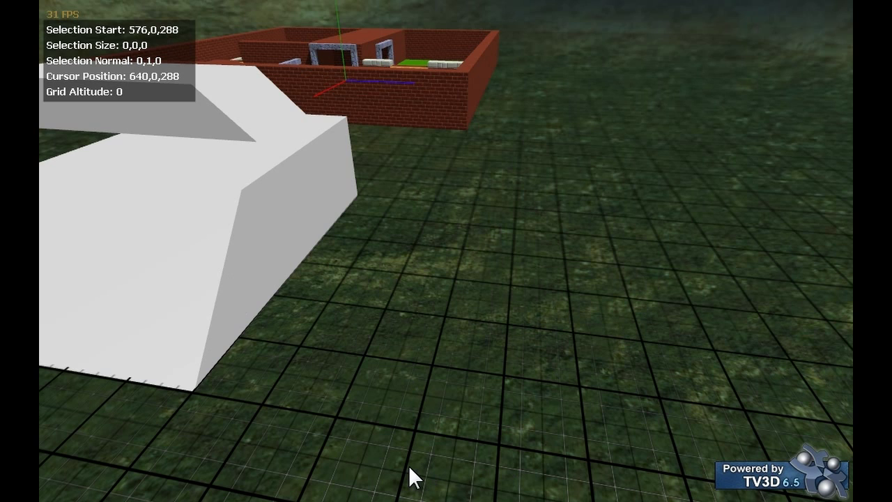
Select the 64 by 64 ground area starting at 640,0,288, raise it by 32, and create a corner ramp
left_click_drag(409, 466, 579, 385)
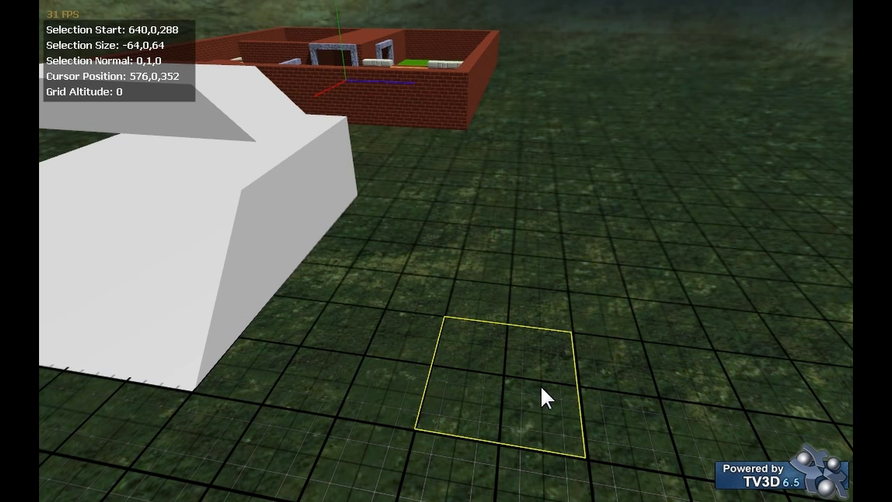
key("Return")
scroll(529, 402, "up", 1)
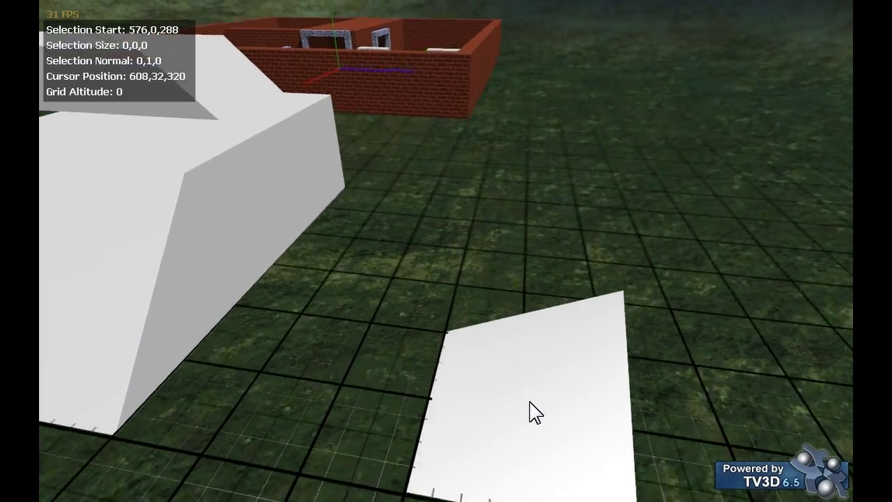
right_click_drag(530, 402, 529, 400)
key("a")
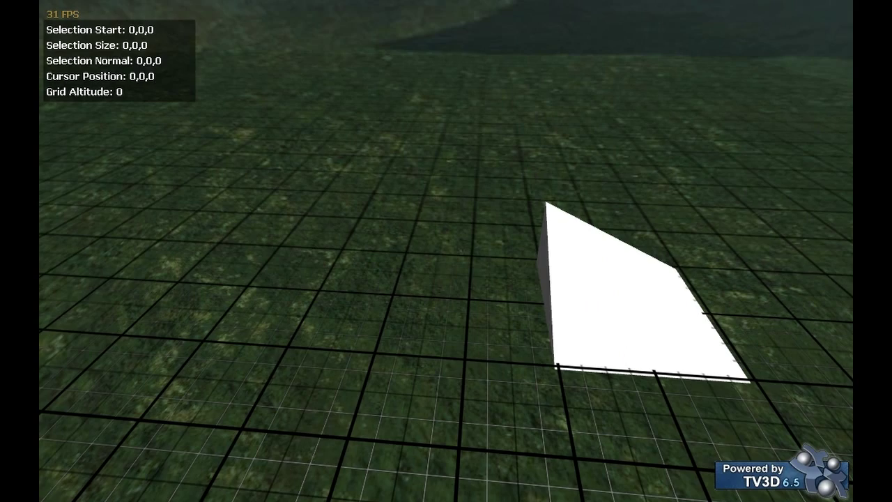
Create a 64 by 64 block, 32 high, on the ground at 576,0,352, touching the corner ramp's raised corner
left_click(699, 133)
key("w")
key("d")
right_click_drag(699, 133, 697, 133)
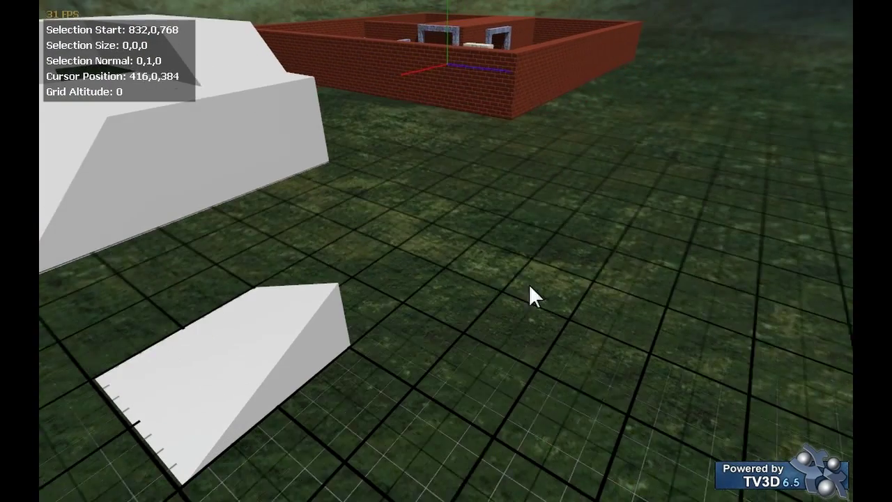
key("d")
scroll(546, 373, "up", 1)
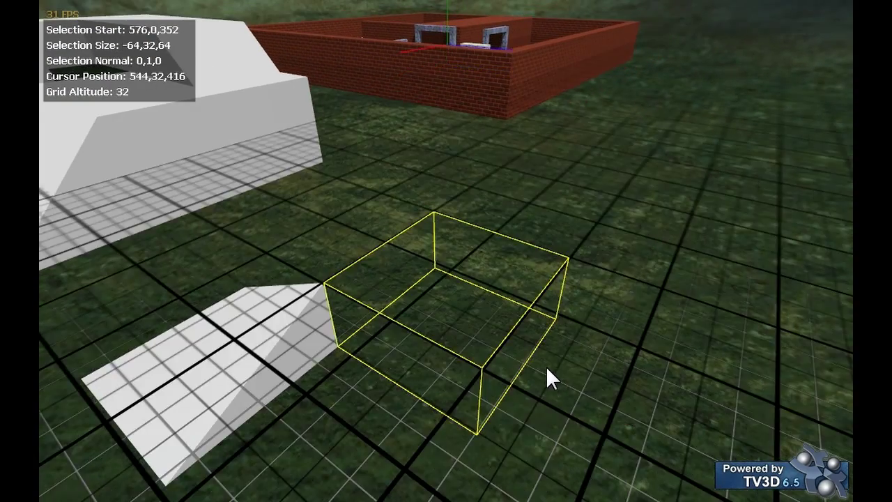
key("Return")
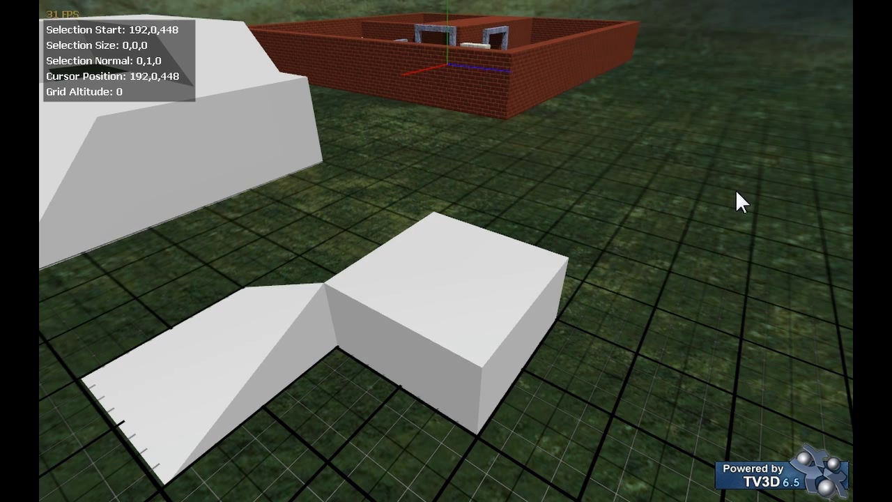
Select the small block's 64 by 32 front face and create a ramp from it that lines up with the corner ramp
key("a")
right_click_drag(734, 189, 736, 189)
key("s")
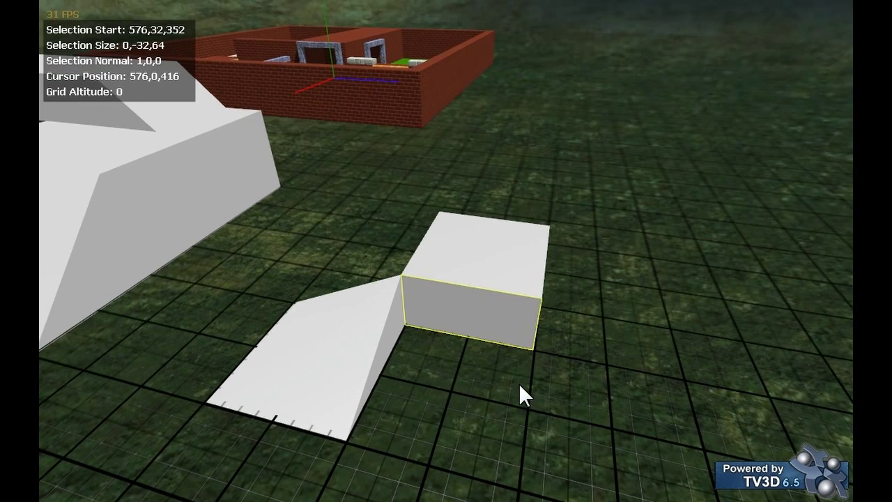
scroll(508, 371, "up", 1)
key("Return")
Select the small block's other 64 by 32 face at 512,32,352, extend it outward by 64, and create a ramp beside the corner ramp
key("w")
key("a")
right_click_drag(507, 370, 506, 369)
key("s")
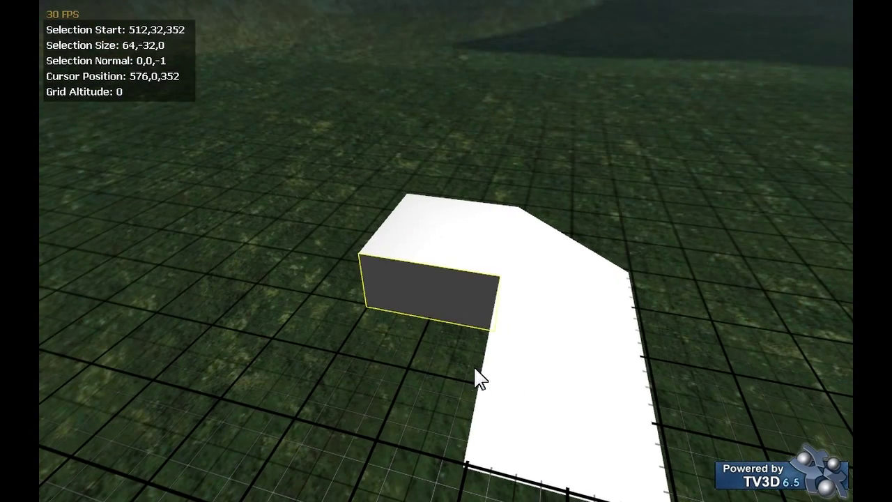
key("Return")
key("w")
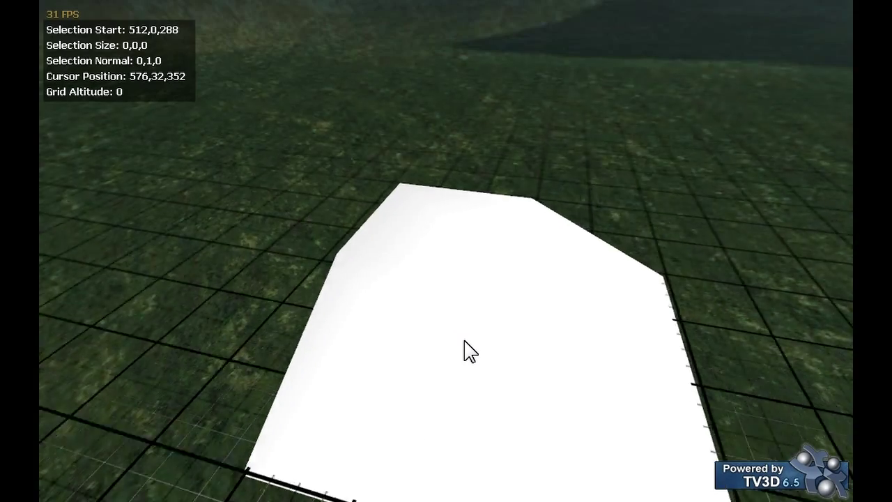
key("s")
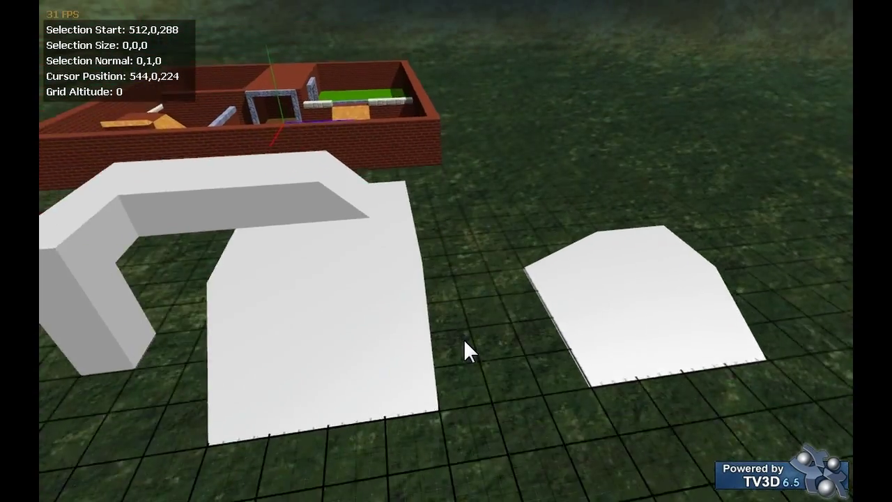
Select the pillar's 32 by 96 outer face at 576,96,-32, extend it outward by 96, and create a ramp down to the ground
right_click_drag(463, 339, 463, 338)
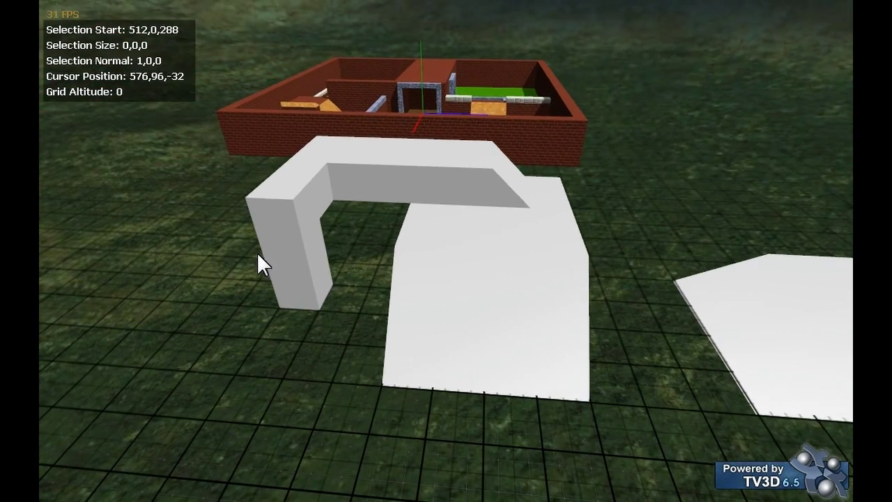
left_click_drag(258, 253, 302, 344)
scroll(293, 315, "up", 3)
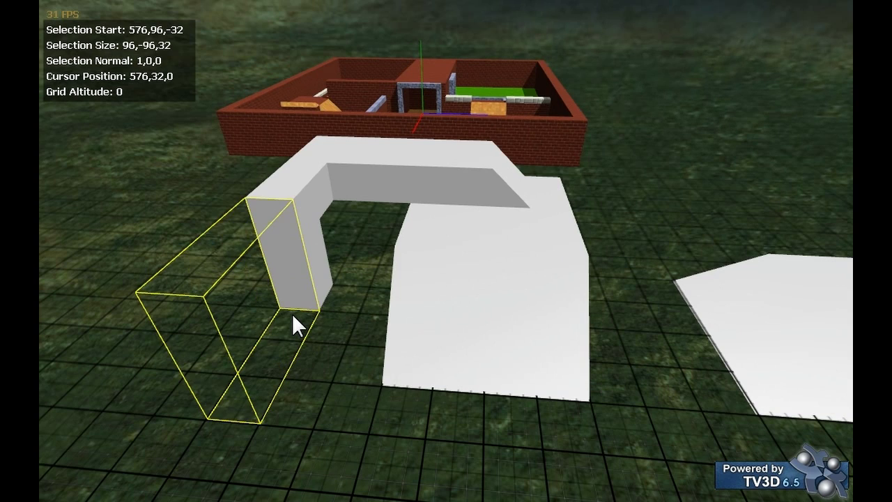
key("Return")
key("d")
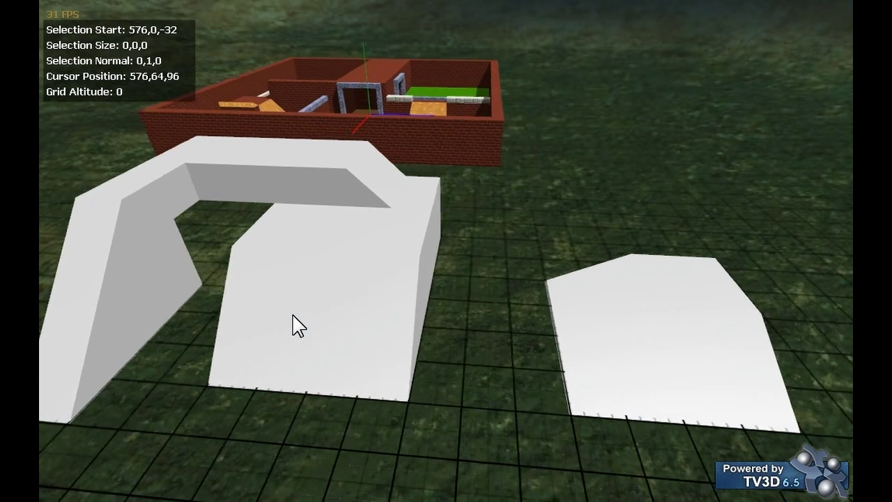
key("a")
key("s")
left_click(284, 31)
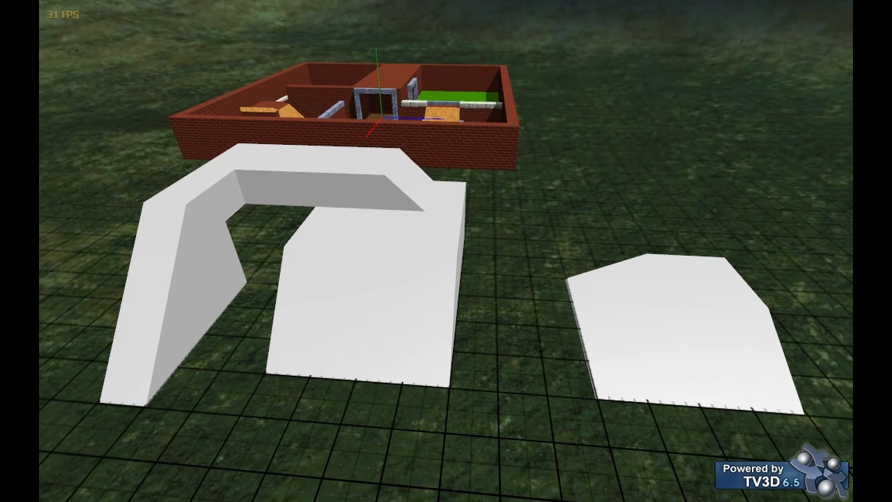
Select all pieces of the corner ramp structure, inspect their bounding boxes from another angle, and clear the selection
left_click(678, 370)
left_click(690, 336)
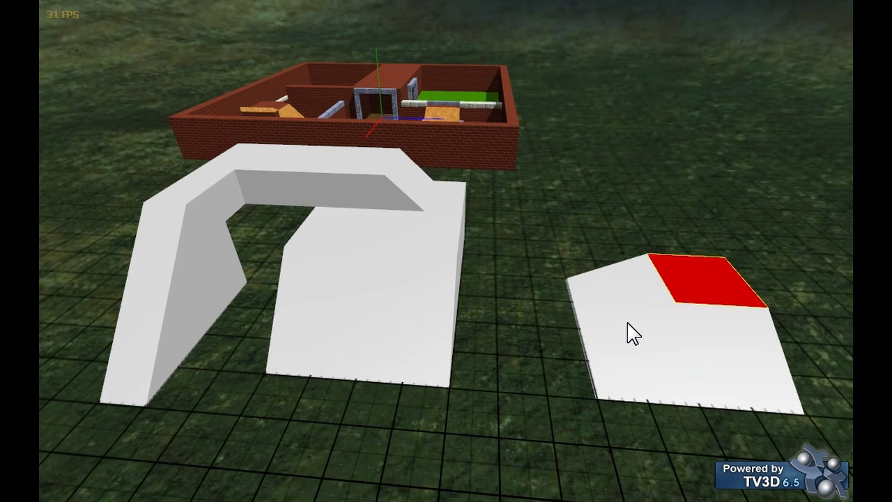
left_click(630, 325, "ctrl")
left_click_drag(635, 383, 696, 384)
key("Up")
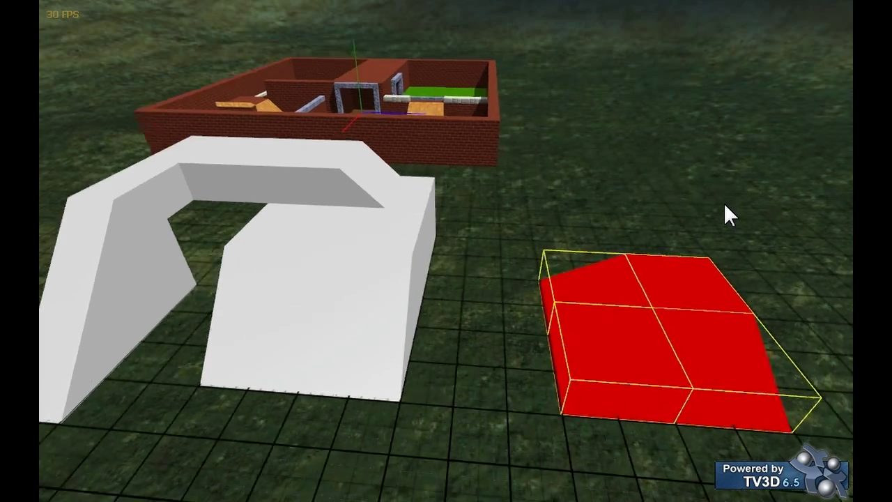
middle_click_drag(724, 202, 723, 202)
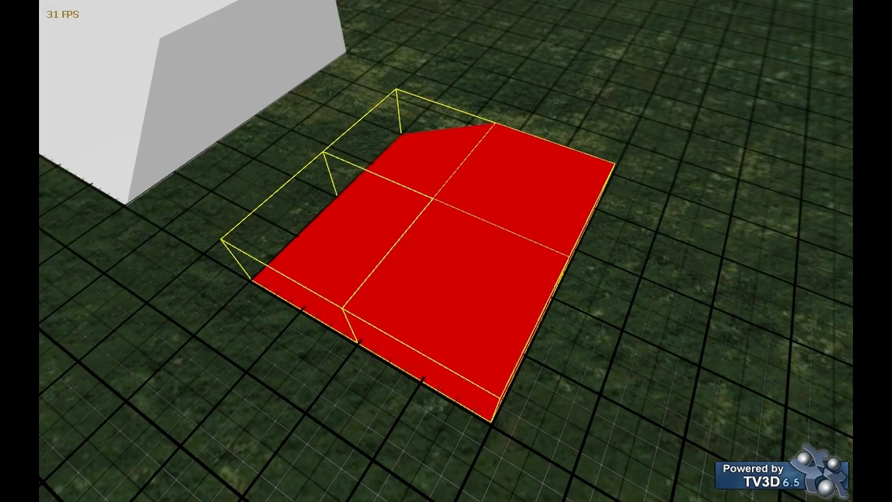
left_click(607, 221)
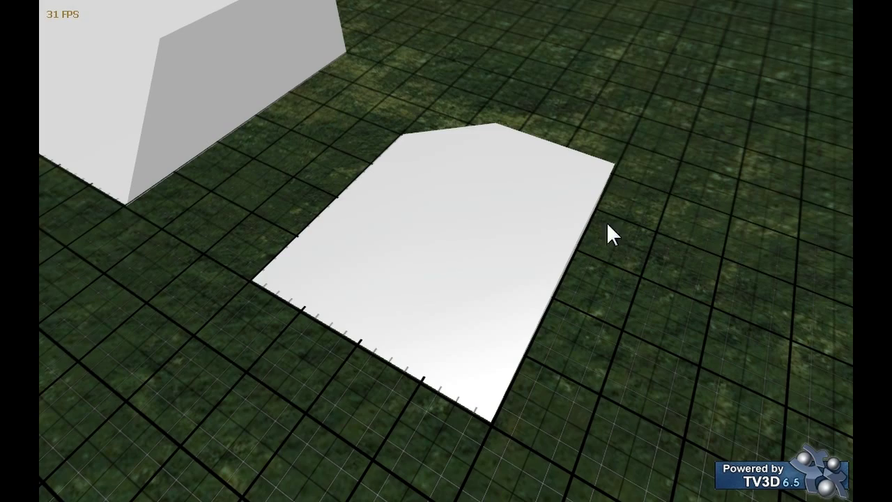
Select the slope and side faces of the ramp and its adjoining block, and select the small block as a whole object
left_click(526, 195)
left_click(511, 340)
left_click(491, 300)
key("w")
middle_click_drag(495, 273, 496, 274)
left_click(292, 310)
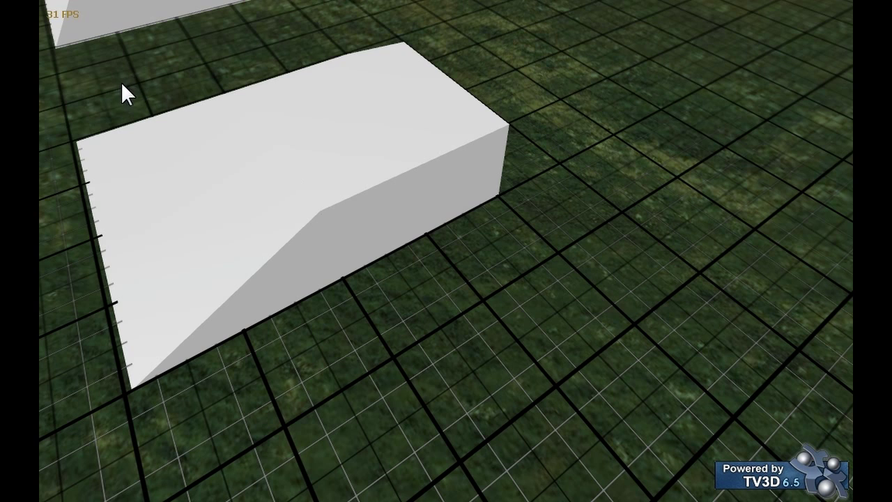
left_click(292, 273)
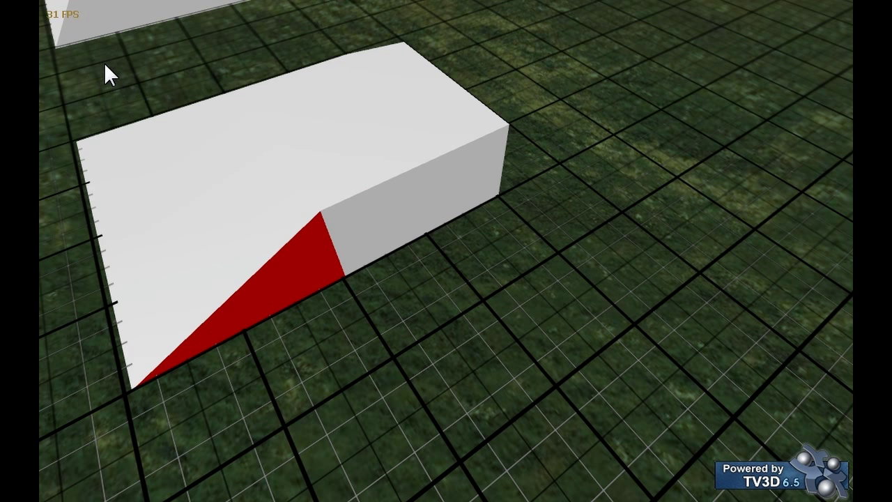
left_click(409, 212)
left_click(230, 195)
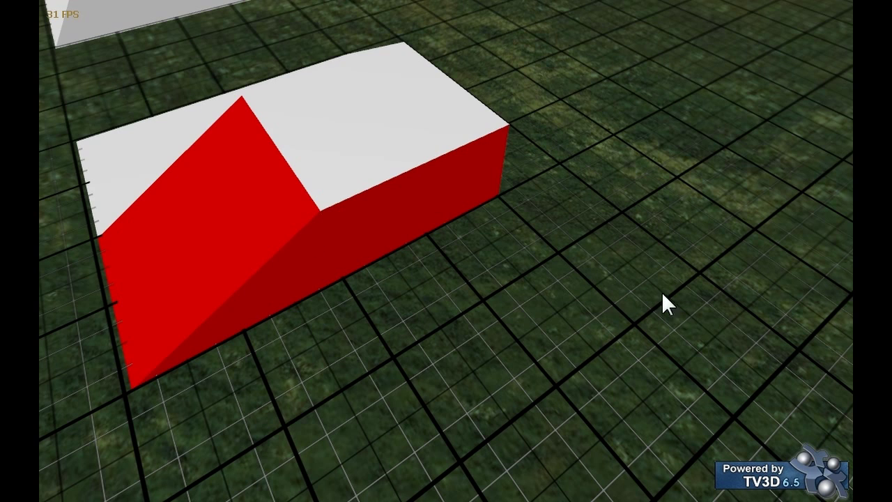
left_click(352, 218)
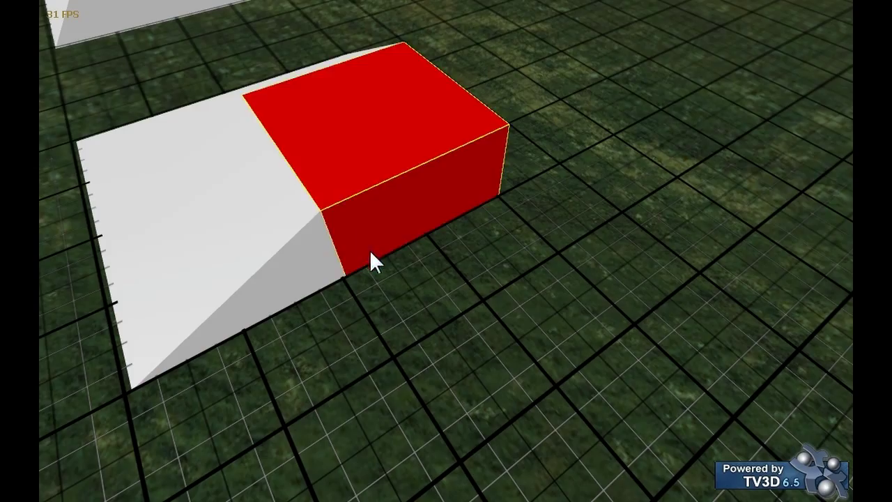
Select every white block and ramp in both structures, including the raised walkway, and apply the stone texture to them
left_click(273, 227)
key("a")
key("a")
right_click_drag(334, 175, 334, 176)
key("w")
key("s")
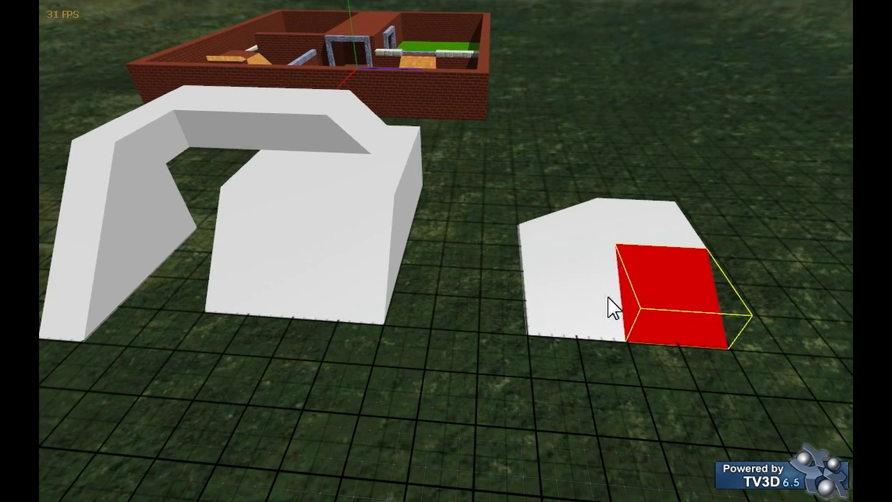
left_click(632, 226)
left_click(567, 228)
left_click(566, 278)
left_click(371, 268)
left_click(367, 191)
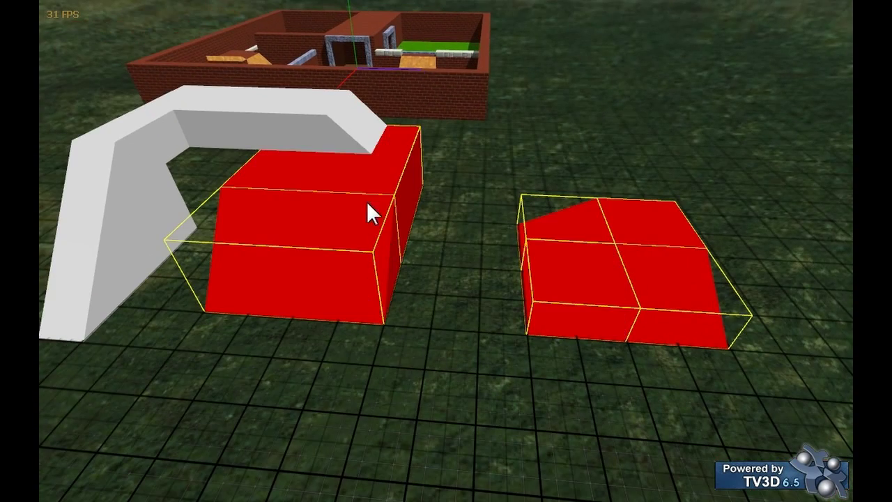
left_click(350, 135)
left_click(272, 145)
left_click(166, 159)
mouse_move(169, 167)
left_mouse_down()
mouse_move(125, 235)
mouse_move(168, 236)
mouse_move(266, 265)
left_mouse_up()
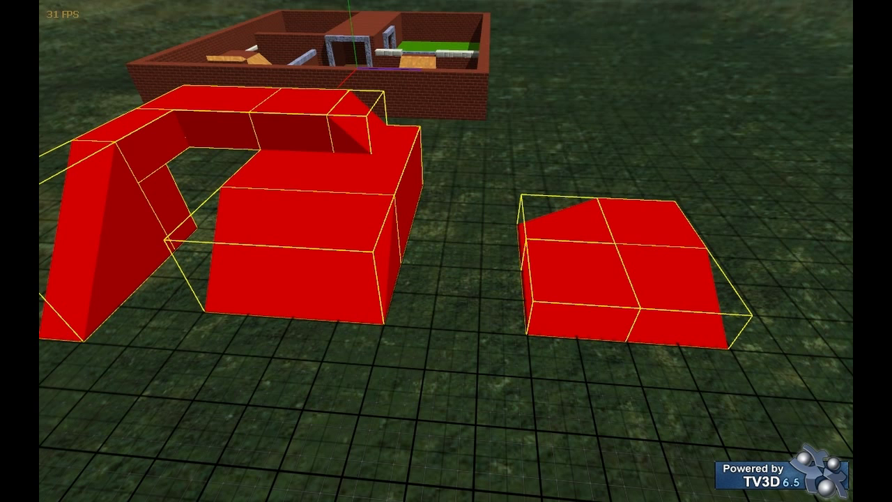
left_click(690, 188)
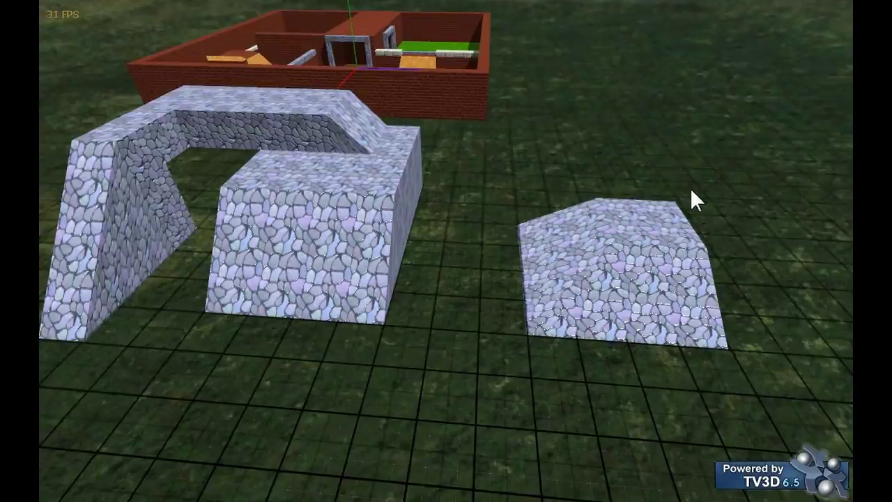
Examine the stone texture on the blocks, ramps and raised walkway up close and from several sides
scroll(687, 181, "up", 5)
key("w")
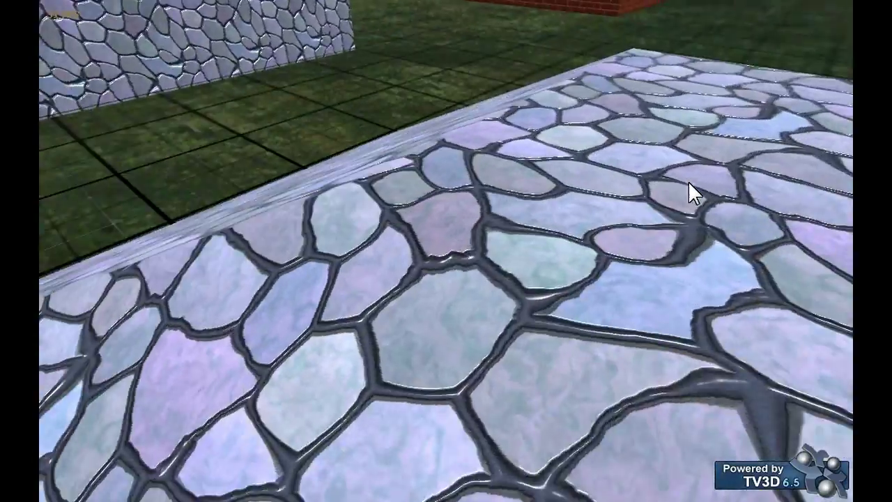
key("w")
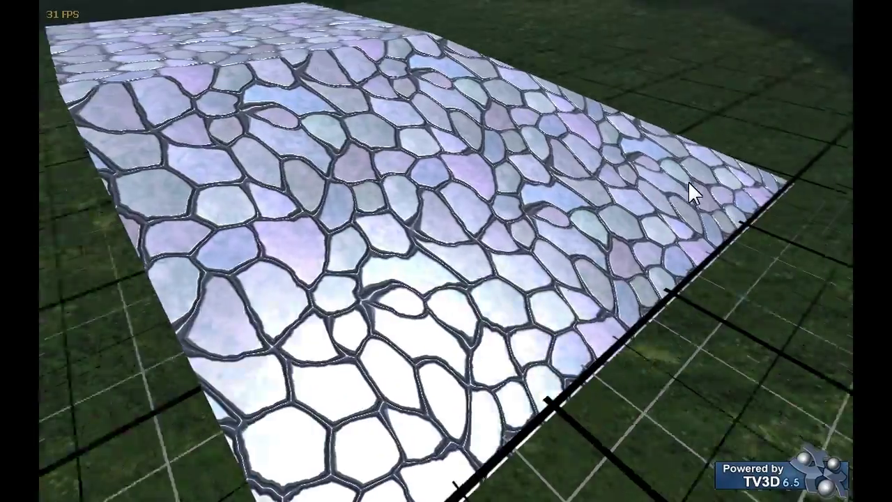
key("s")
key("d")
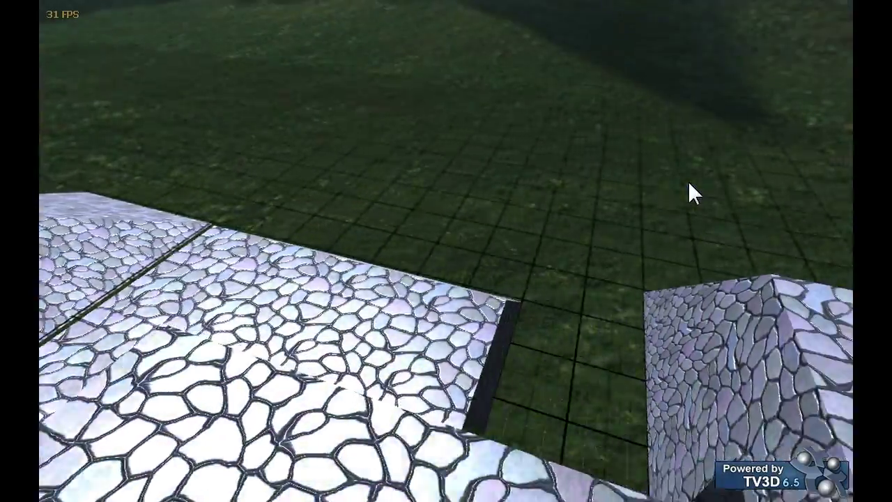
key("s")
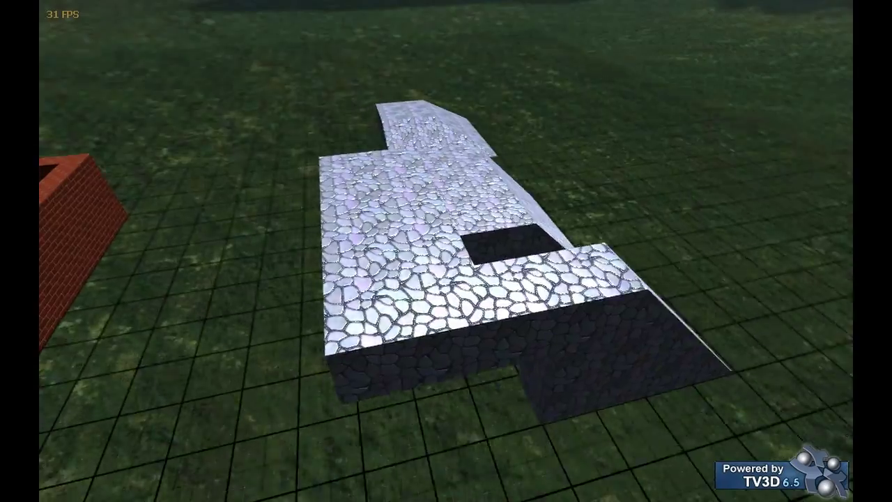
key("w")
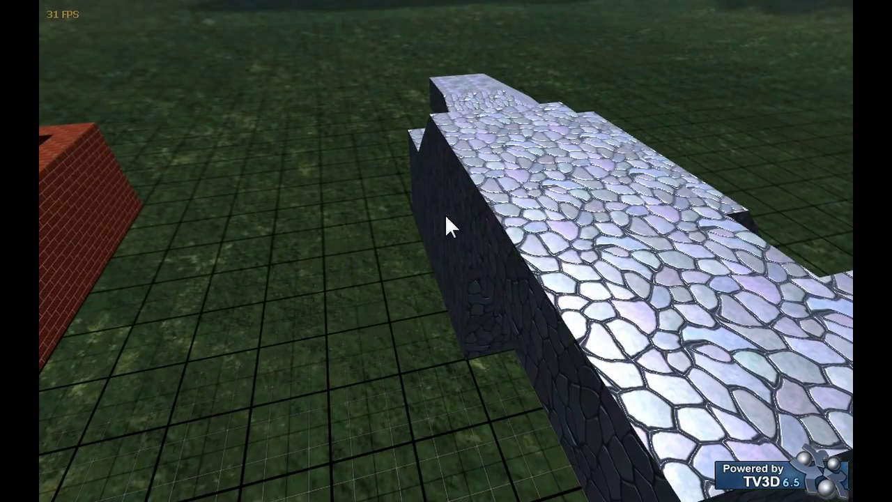
left_click(436, 216)
key("a")
key("w")
key("w")
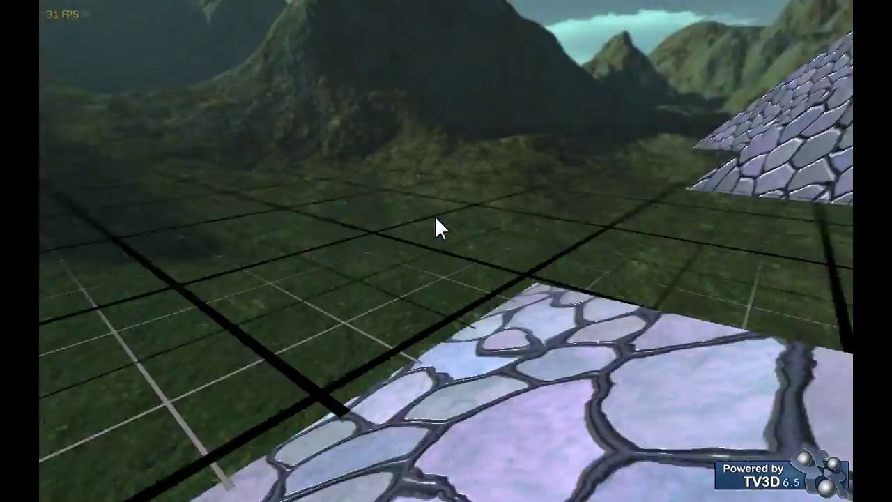
key("s")
key("s")
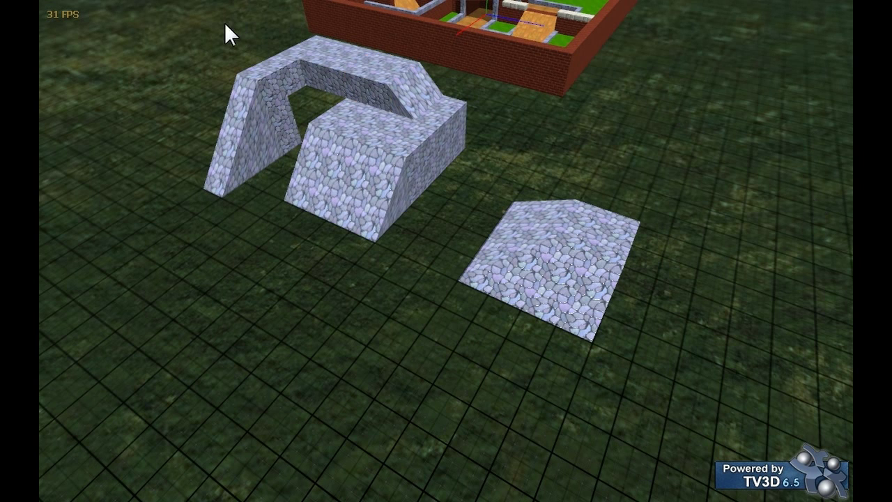
Select a large rectangular grid area around both stone structures at altitude 0 and create a flat floor from it
left_click_drag(665, 414, 599, 478)
left_click(262, 87)
key("Return")
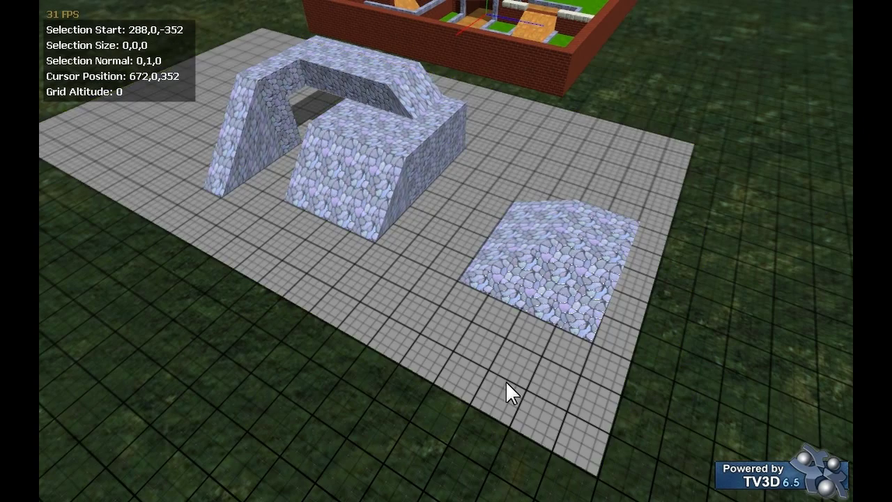
Select the new floor beneath the stone structures and apply the green grass texture to it
key("a")
key("w")
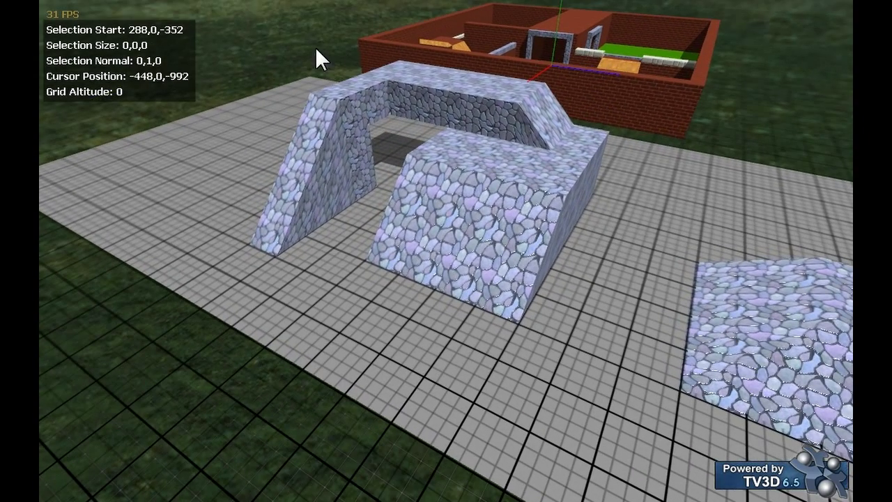
key("Tab")
left_click(348, 380)
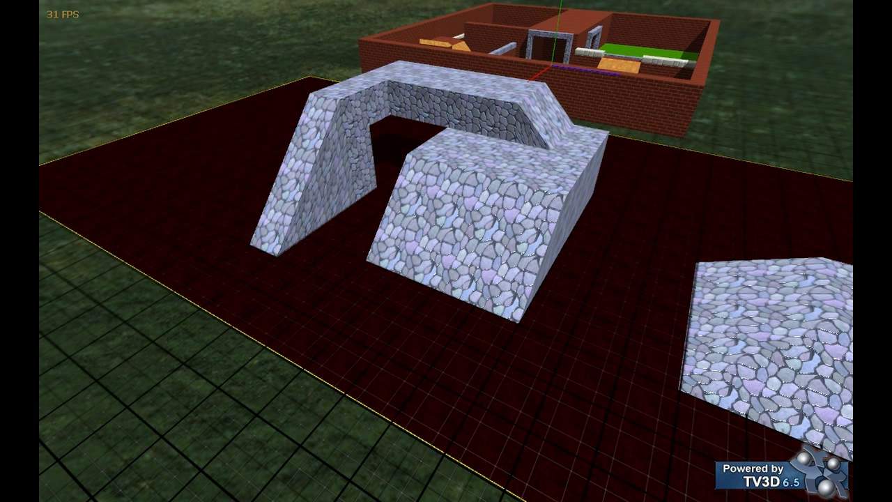
left_click(793, 165)
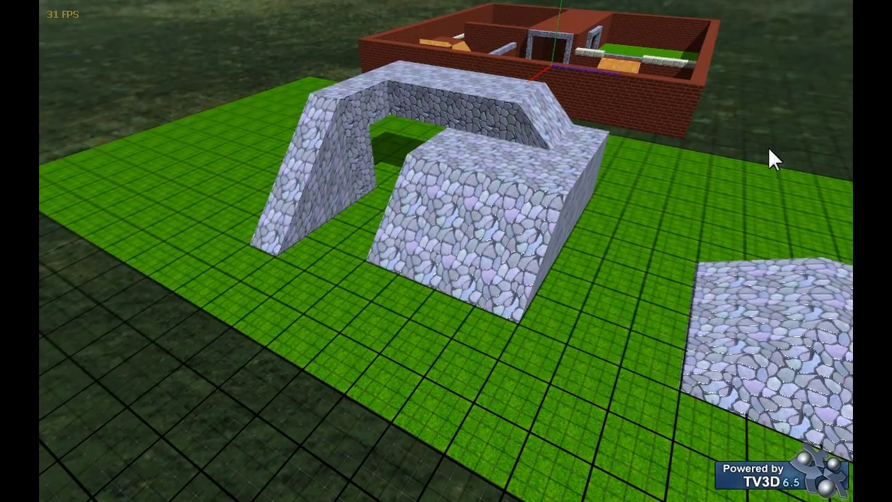
Preview the level with the ball at the origin inside the brick building, and return to editing
key("w")
key("d")
key("a")
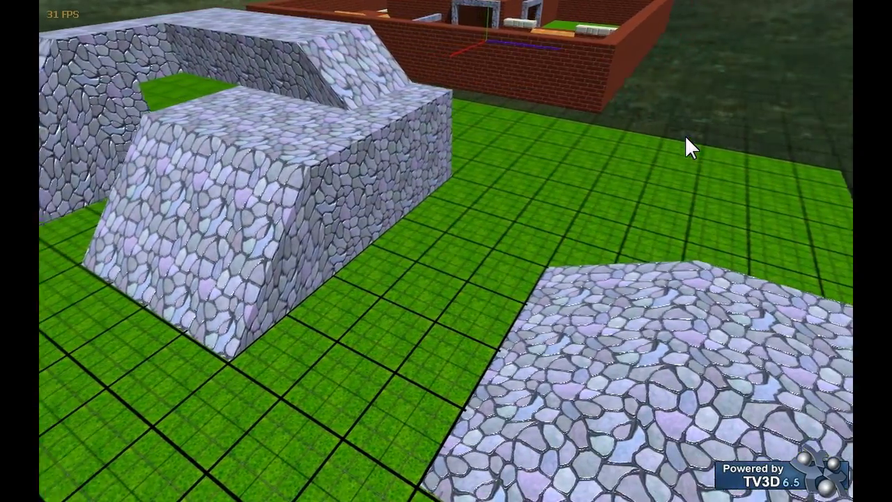
key("a")
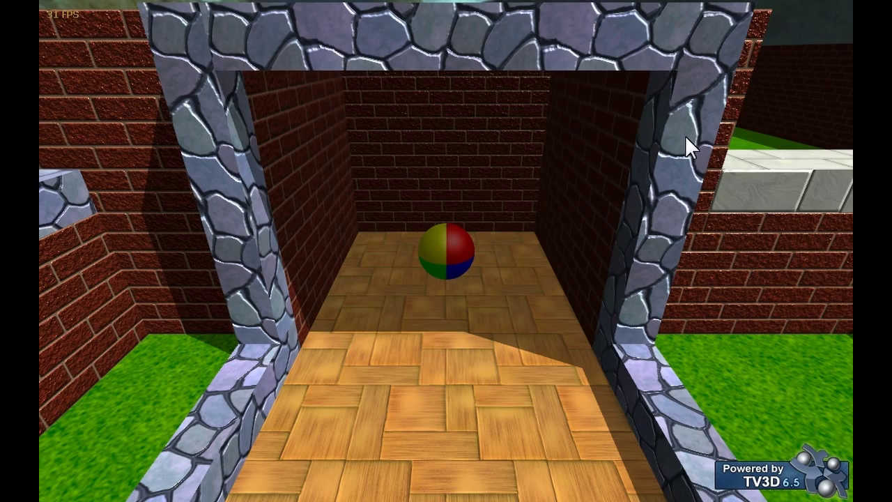
key("w")
key("s")
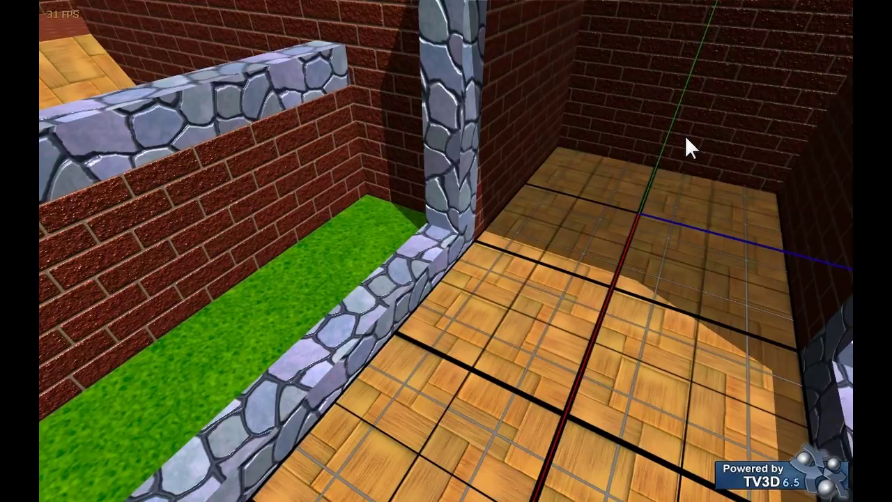
key("s")
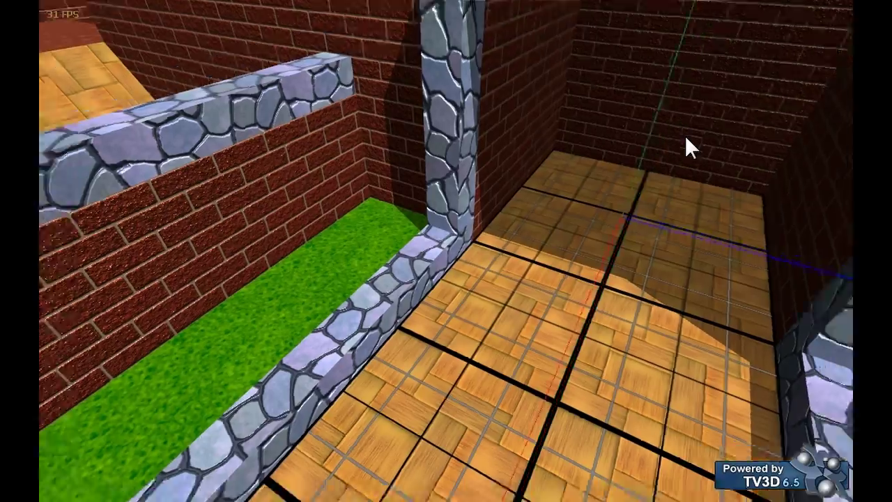
Preview the level on the grass floor and roll the ball up the wide stone ramp towards the raised walkway
key("a")
key("a")
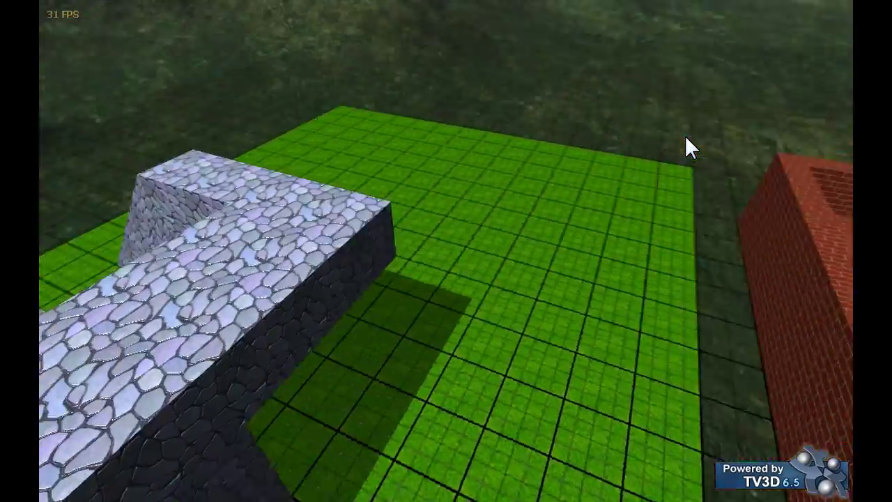
key("w")
key("s")
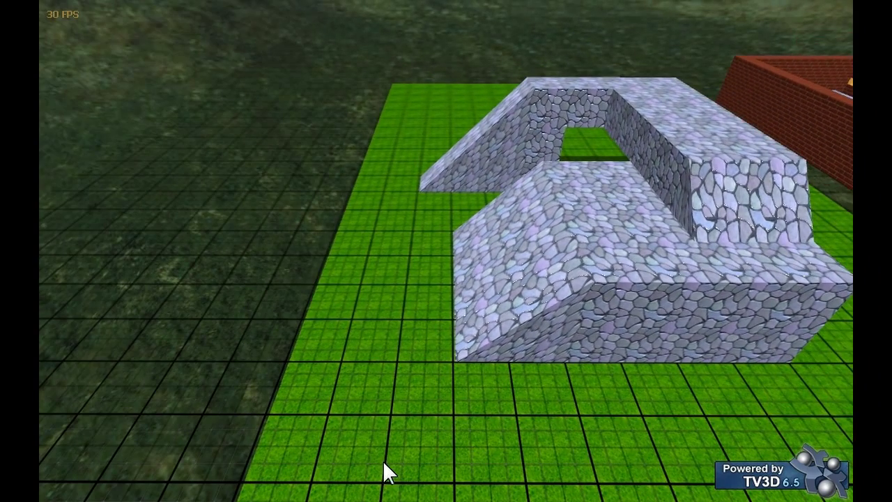
key("space")
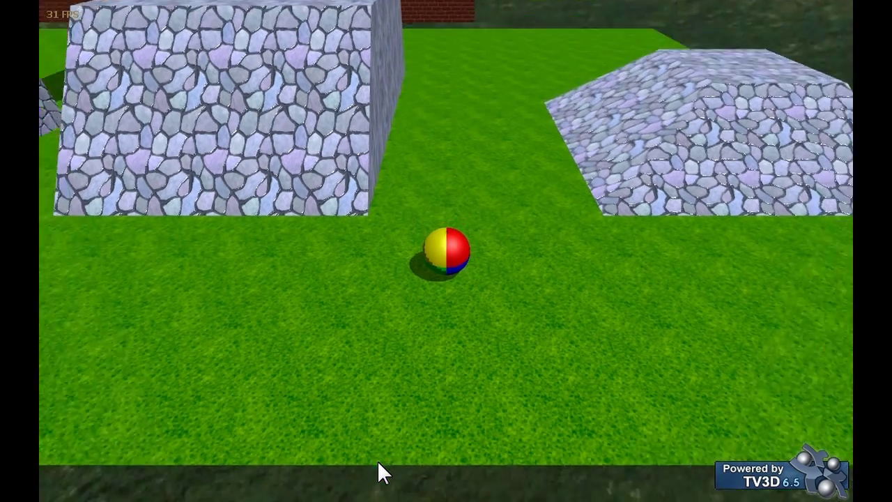
key("Left")
key("Right")
key("Up")
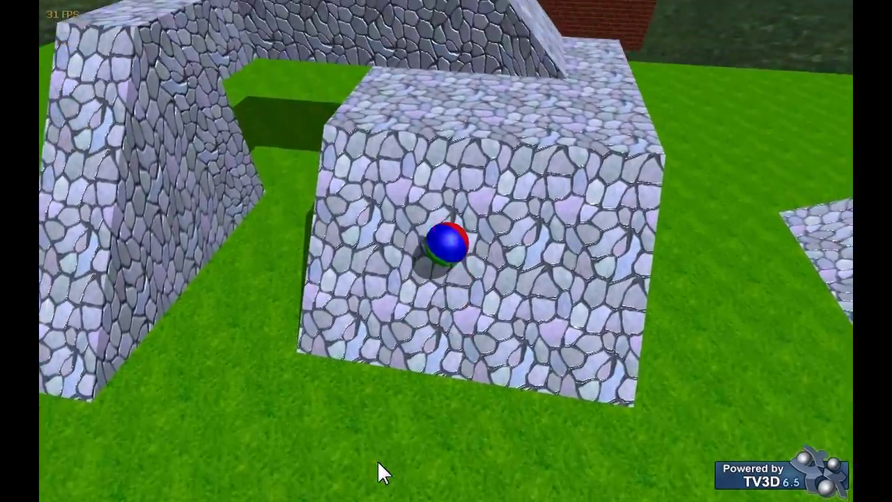
key("Left")
key("Up")
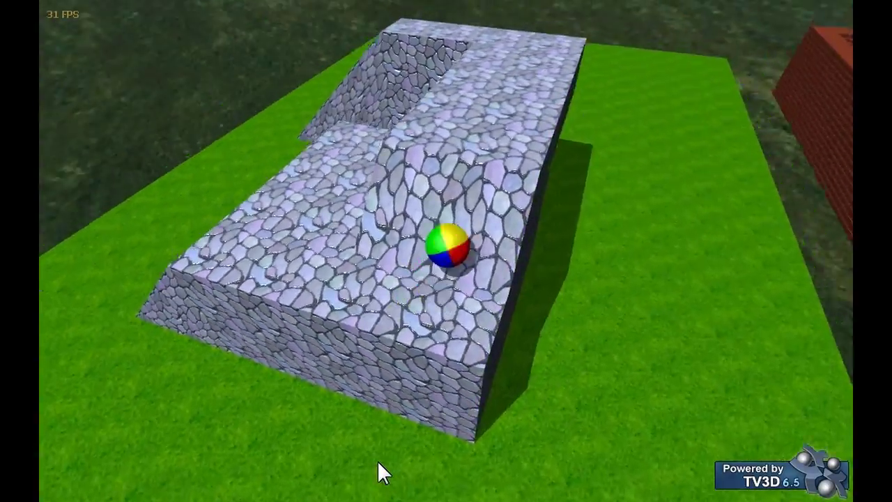
Roll the ball along the raised walkway, down to the grass, and onto the separate corner ramp
key("Right")
key("Up")
key("Left")
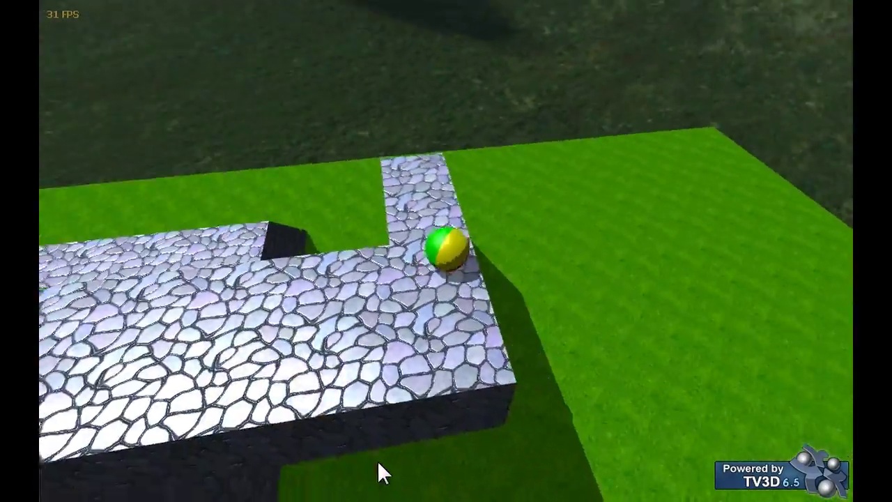
key("Up")
key("Left")
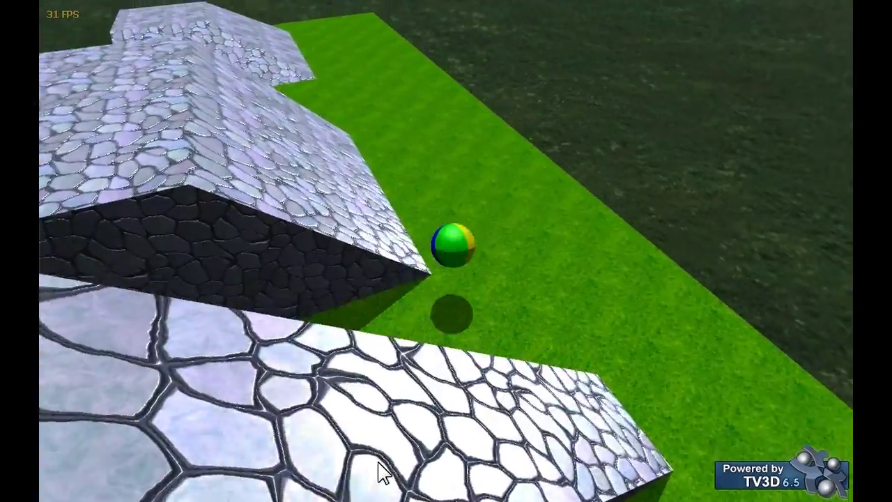
key("Left")
key("Up")
key("Left")
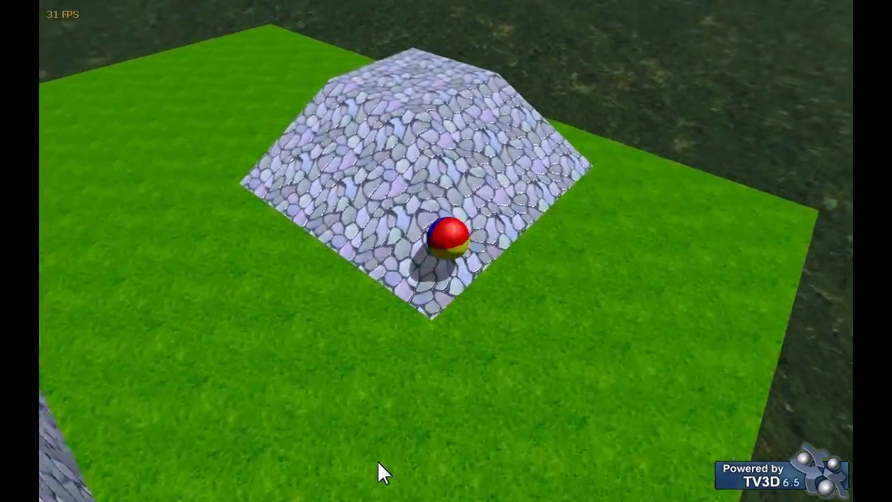
Roll the ball over the separate corner ramp on the grass and return to editing
key("Left")
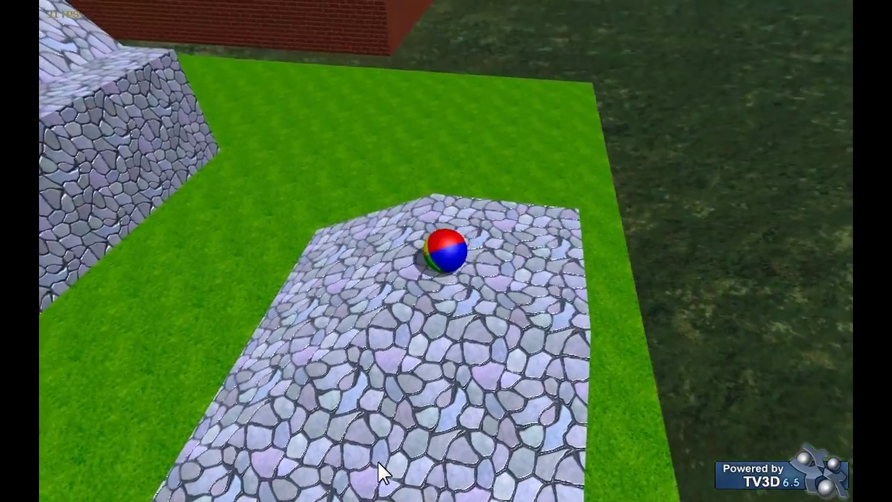
key("Escape")
key("Right")
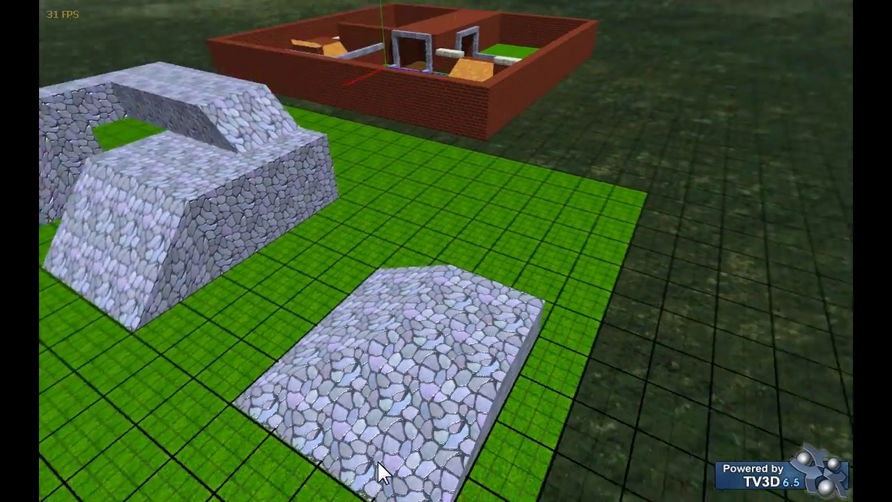
Preview the level with the ball inside the brick building, roll it towards the wooden ramp, and return to editing
key("F5")
key("Down")
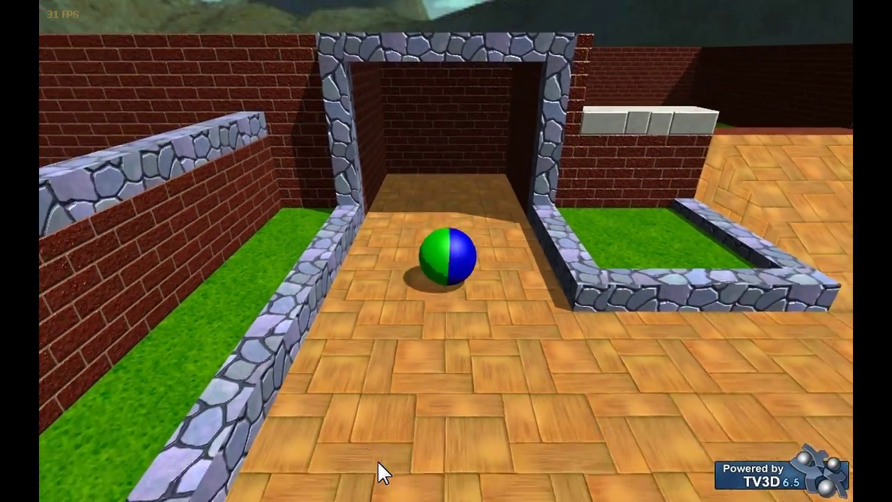
key("Right")
key("Up")
key("Escape")
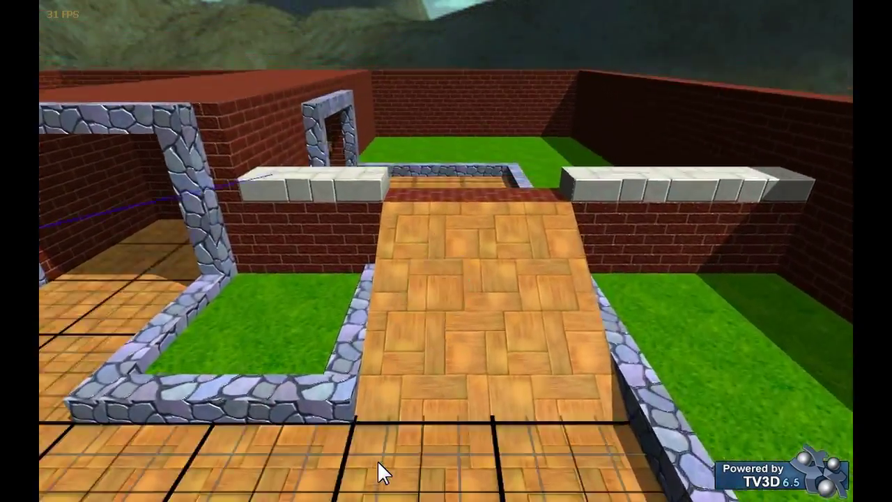
Try out a 64 by 64 selection on the grass between the brick wall and stone walkway, shifting the grid altitude to 64 and back to 0
key("Down")
key("Left")
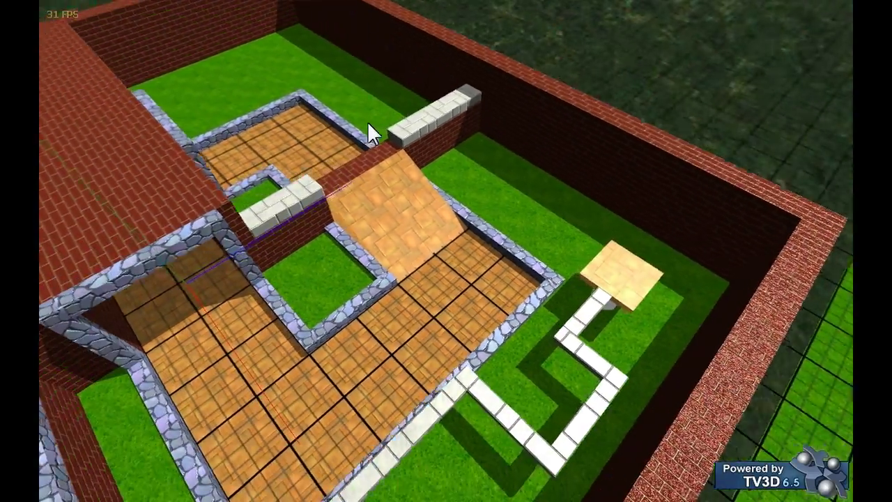
key("Up")
key("d")
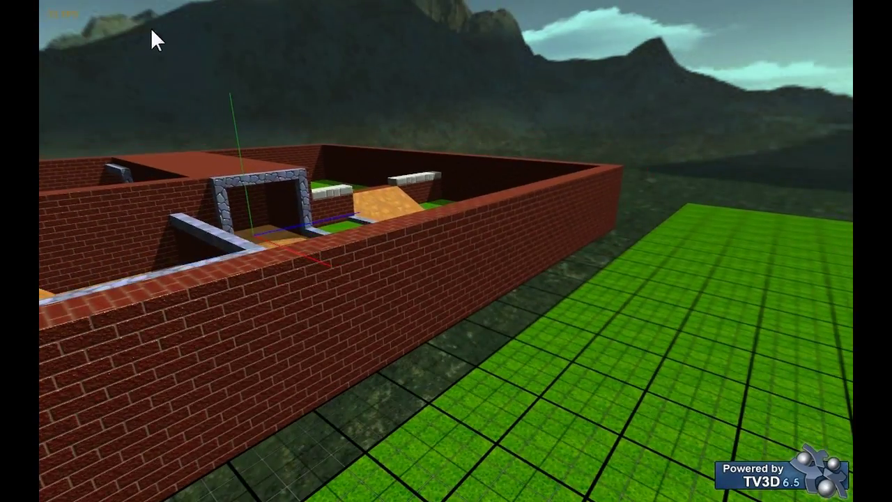
key("w")
key("d")
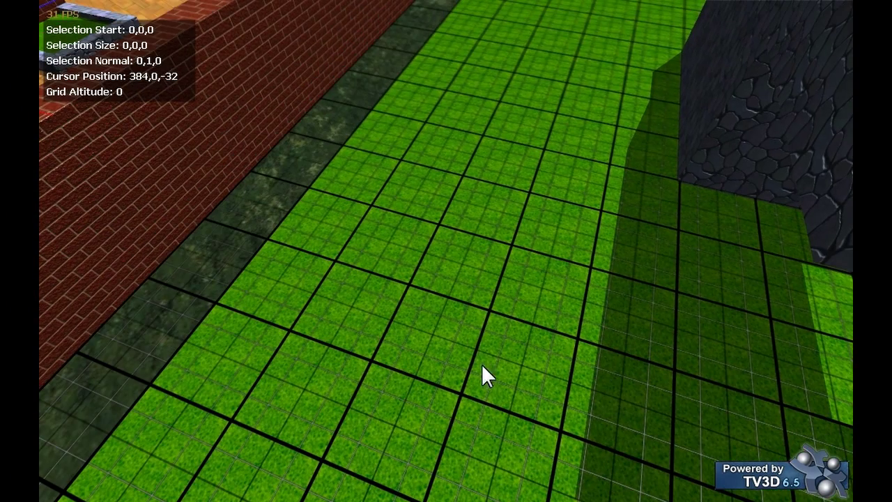
left_click(441, 266)
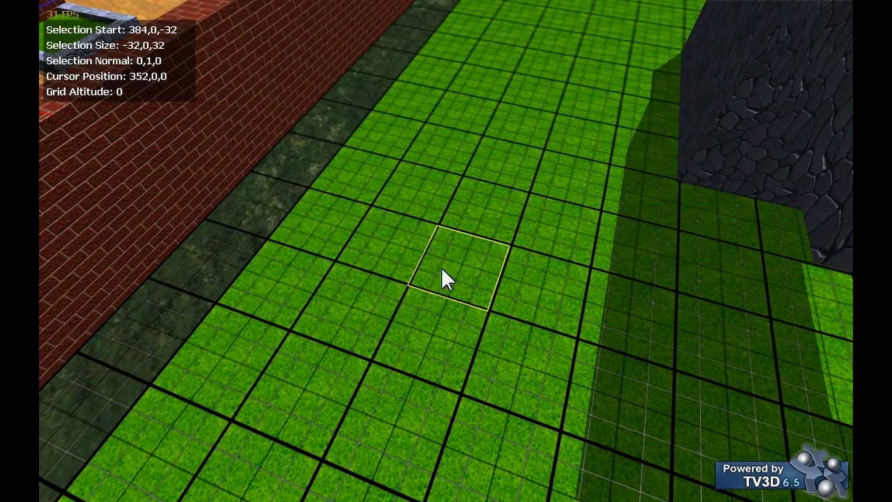
left_click_drag(441, 266, 401, 199)
scroll(418, 229, "up", 2)
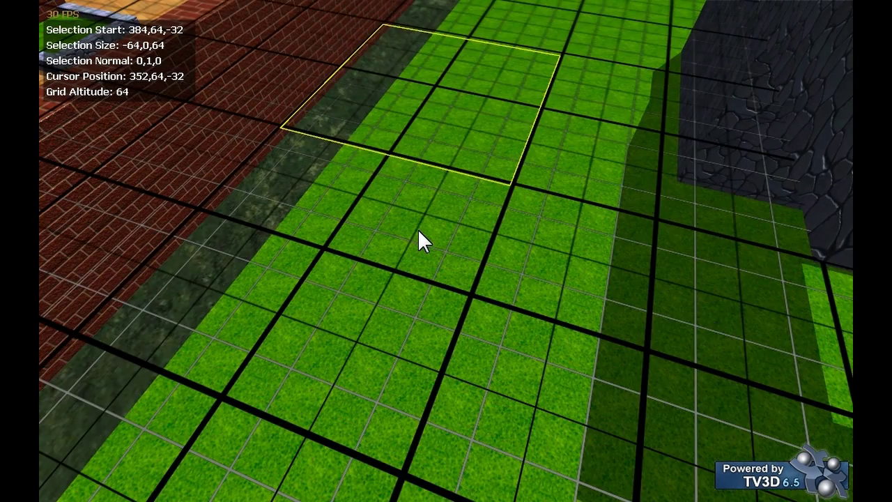
scroll(417, 228, "down", 2)
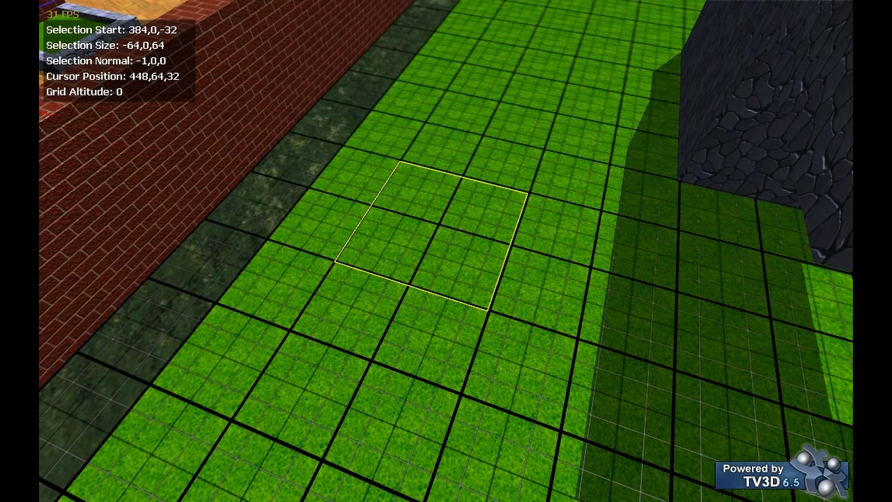
key("Escape")
left_click_drag(457, 274, 412, 212)
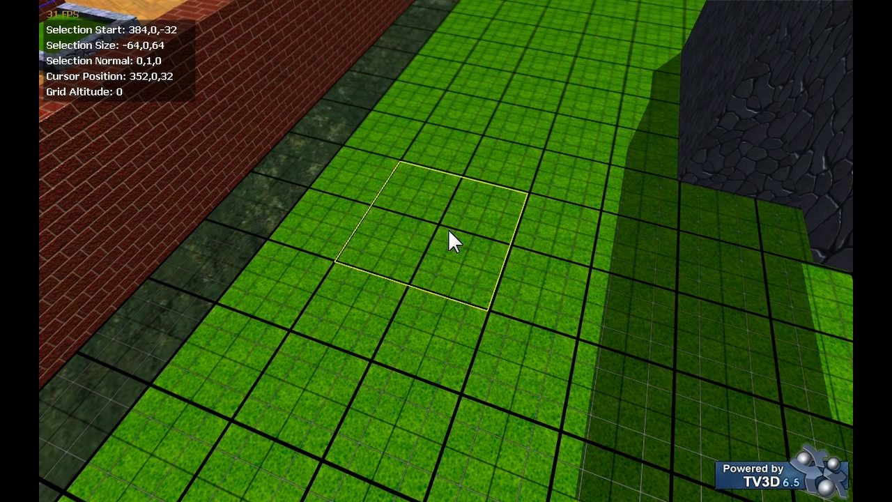
scroll(448, 229, "up", 2)
scroll(530, 189, "down", 2)
Try outlining a 64 by 32 by 64 box selection outward from the side of the raised stone walkway
right_click_drag(519, 186, 519, 186)
key("s")
left_click(557, 293)
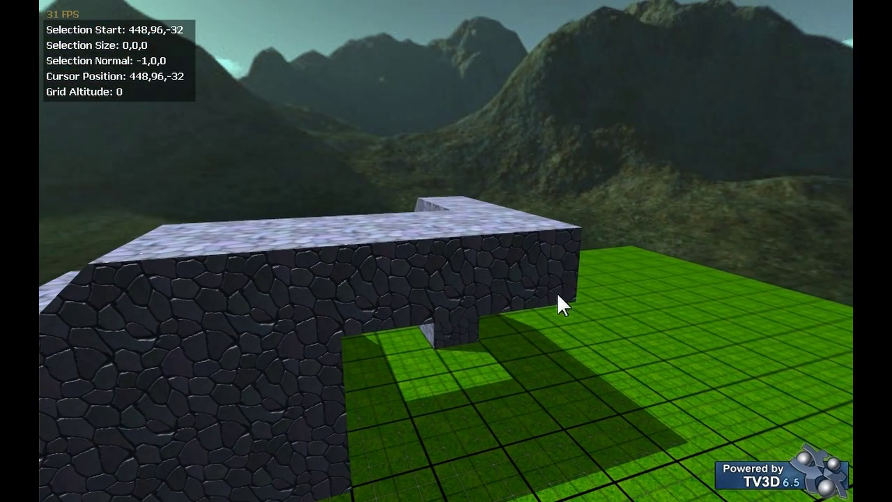
left_click_drag(558, 294, 457, 321)
scroll(457, 321, "up", 2)
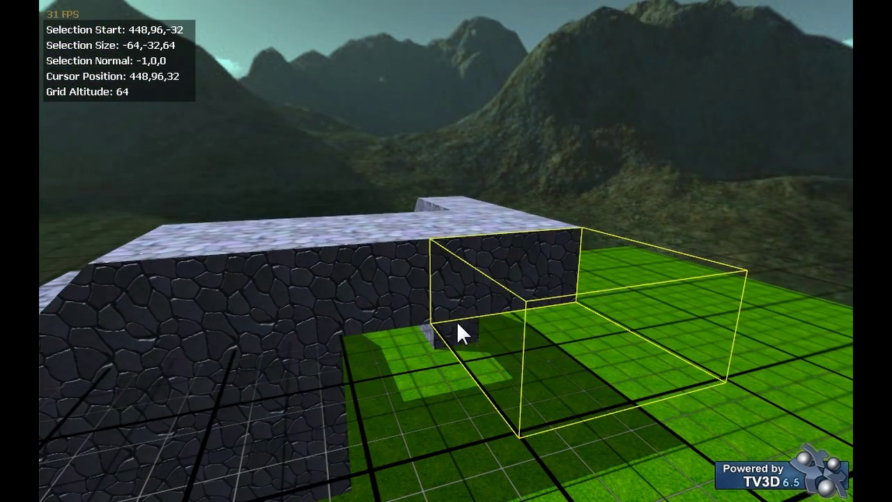
key("w")
Try box selections beside the brick wall and on the grass floor, including one 64 by 64 by 64
right_click_drag(457, 321, 456, 322)
left_click(456, 322)
scroll(621, 254, "down", 4)
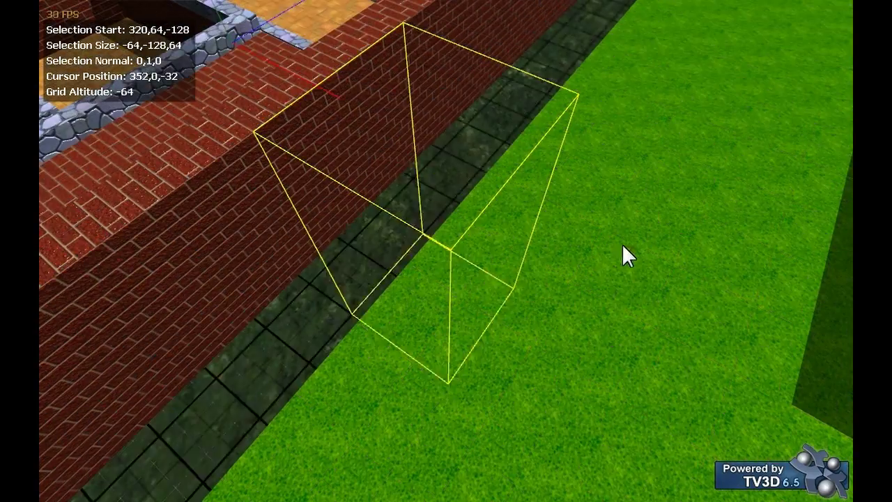
scroll(612, 245, "up", 2)
left_click(613, 246)
key("Up")
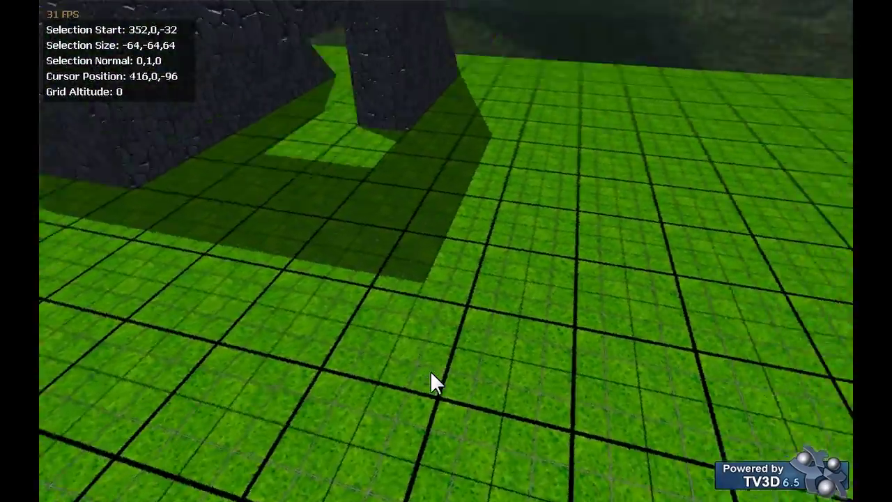
right_click_drag(430, 372, 430, 372)
key("s")
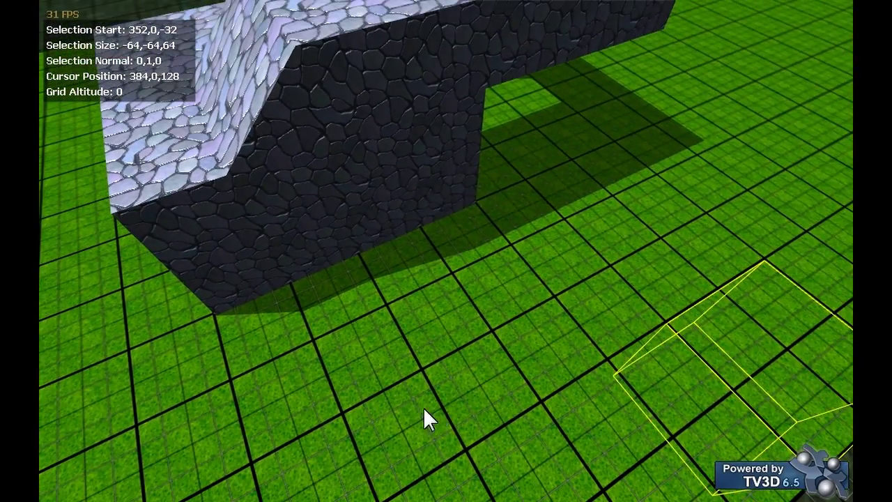
Create a block 64 wide and 64 high on the grass, flush against the side of the low stone platform
left_click_drag(423, 411, 136, 268)
right_click_drag(140, 267, 140, 267)
key("Return")
key("w")
key("s")
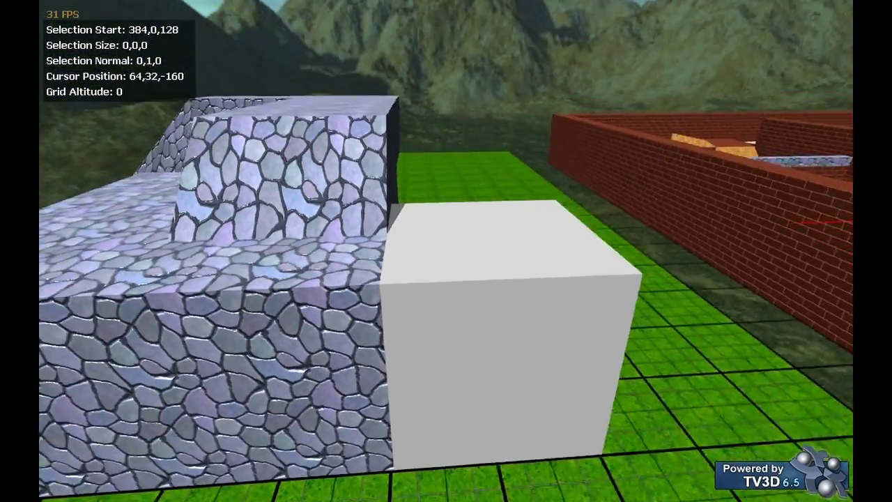
Try extending a selection on the new block's front face down to a grid altitude of -64
left_click_drag(387, 320, 520, 402)
key("s")
key("Page_Down")
key("Page_Down")
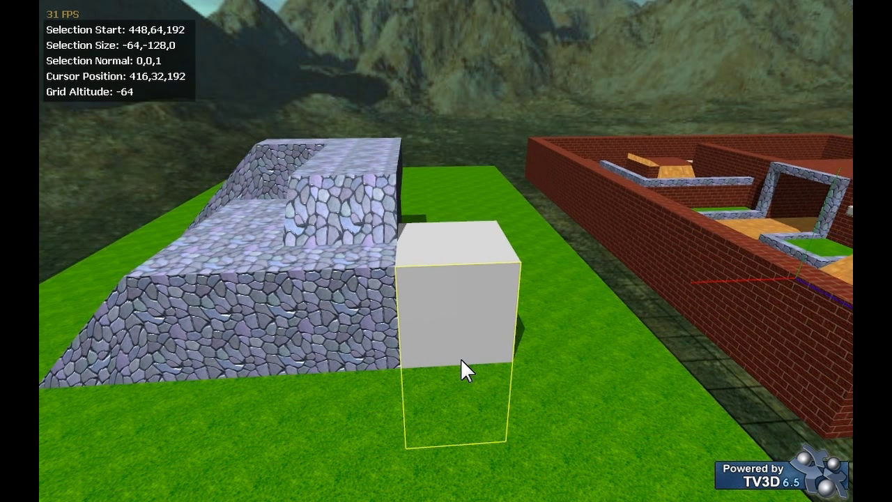
key("Page_Up")
key("Page_Up")
key("Right")
key("Left")
Select the white block's 64 by 64 front face and create a ramp from it down to the grass
left_click_drag(417, 321, 479, 378)
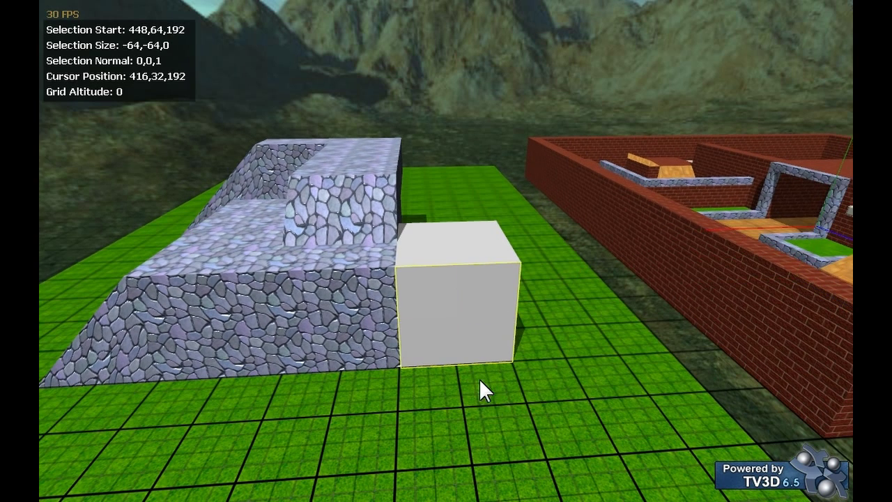
scroll(478, 379, "up", 2)
key("Return")
key("d")
key("d")
right_click_drag(483, 370, 482, 370)
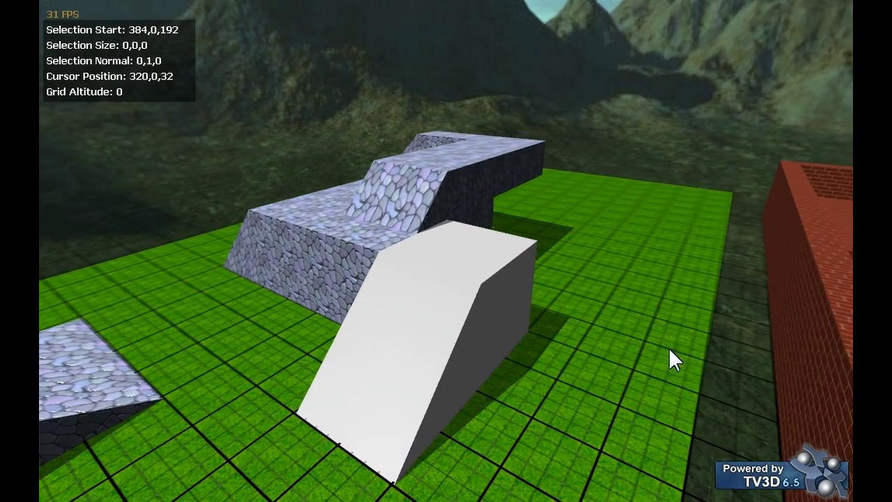
Select the white block and its ramp and apply the stone texture to both
left_click(271, 28)
left_click(437, 297)
left_click(419, 376)
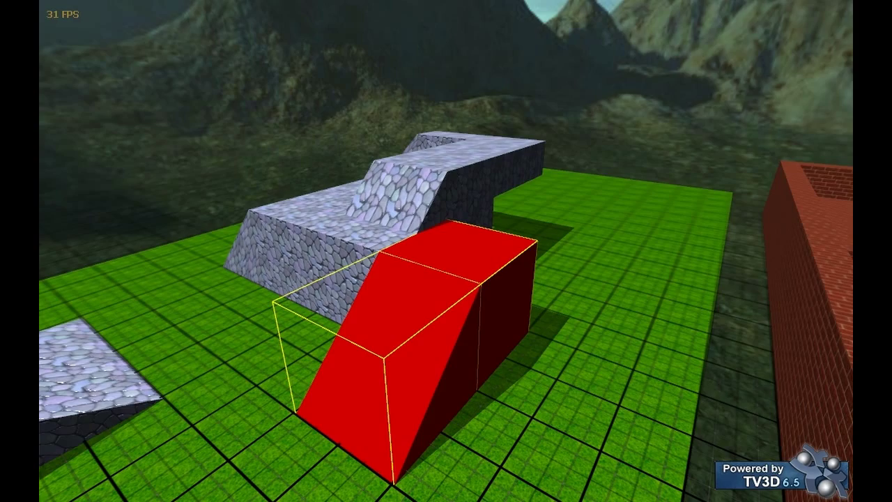
left_click(724, 155)
Preview the level on the grass, roll the ball up the new stone ramp onto the raised walkway, and return to editing
key("w")
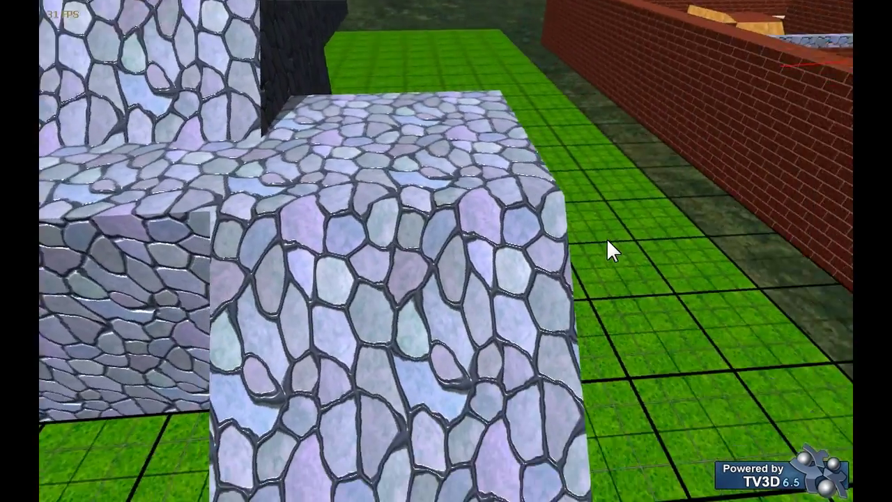
key("s")
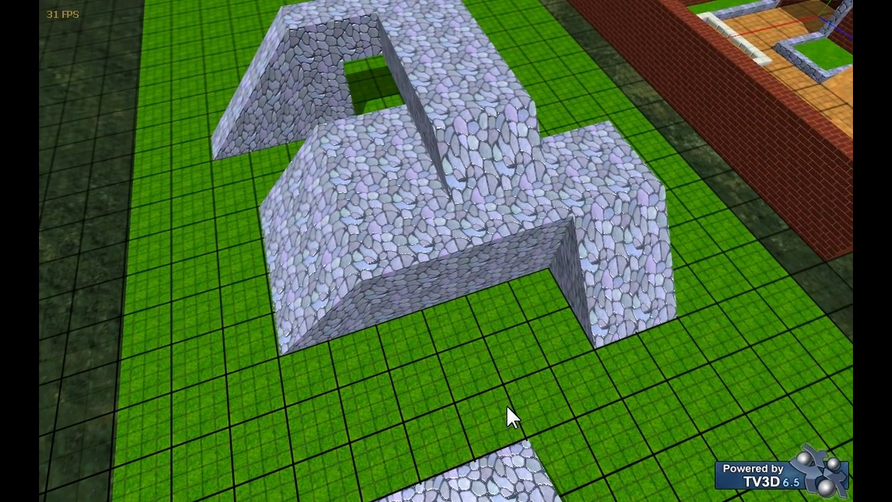
key("Tab")
key("d")
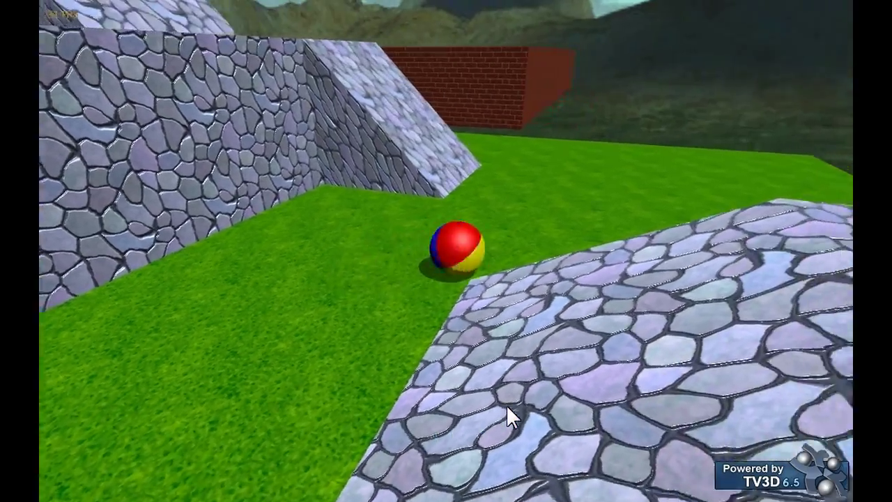
key("w")
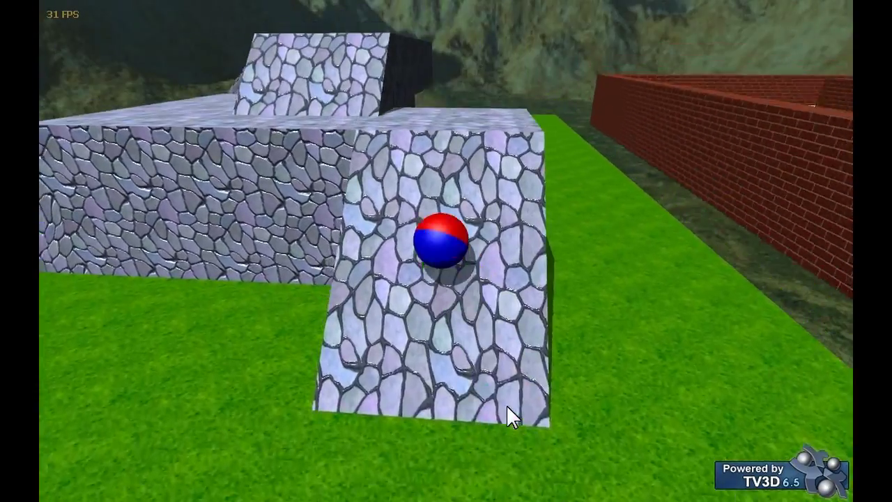
key("w")
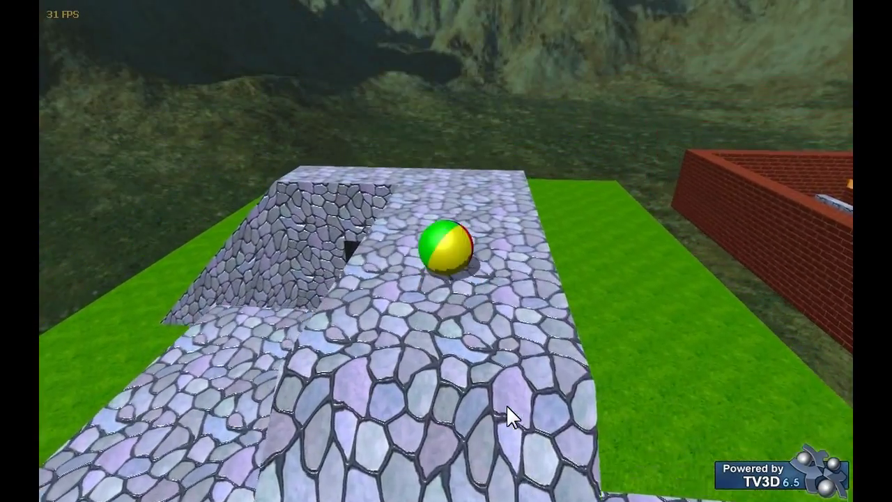
key("Tab")
Start a preview inside the brick building and run the recdemo command in the console
scroll(507, 405, "down", 2)
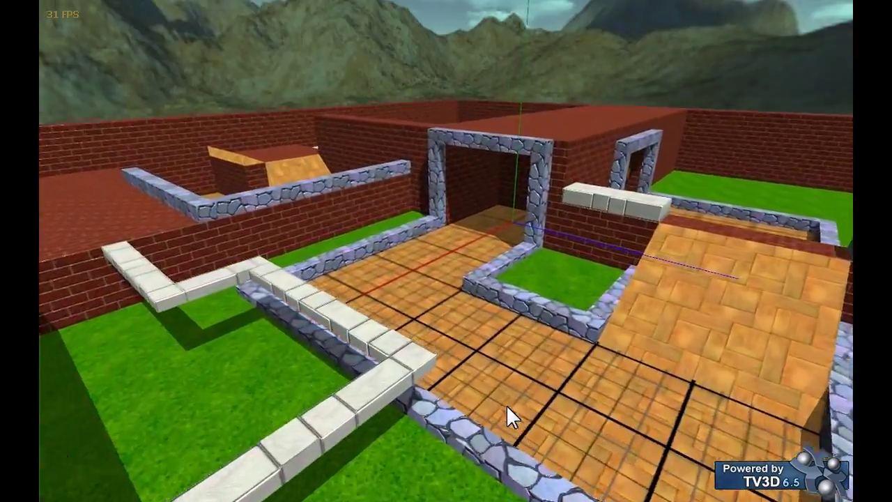
key("w")
key("s")
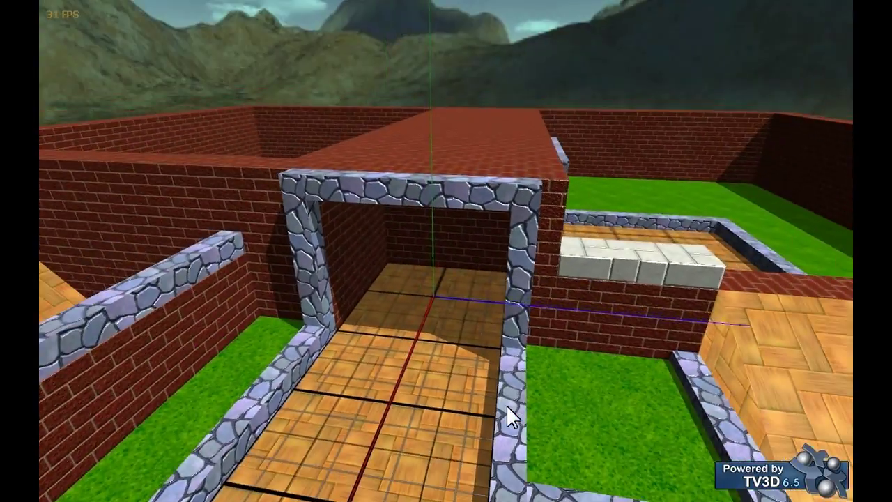
key("Tab")
key("grave")
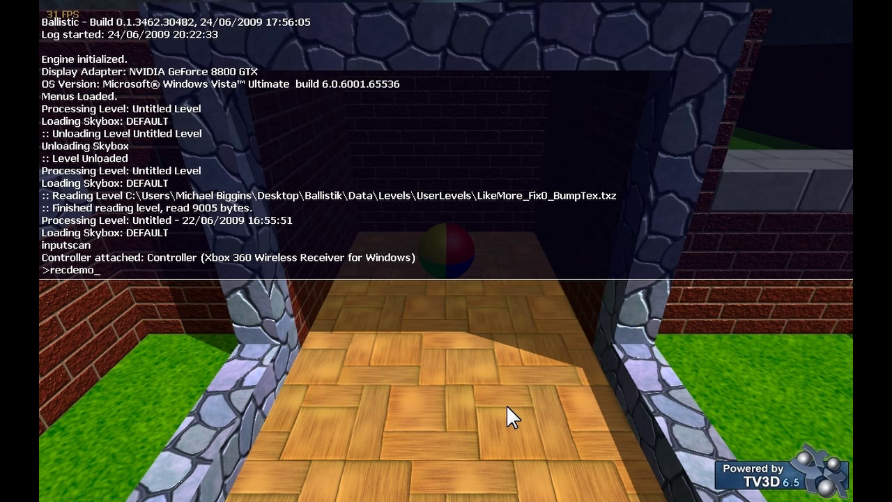
key("grave")
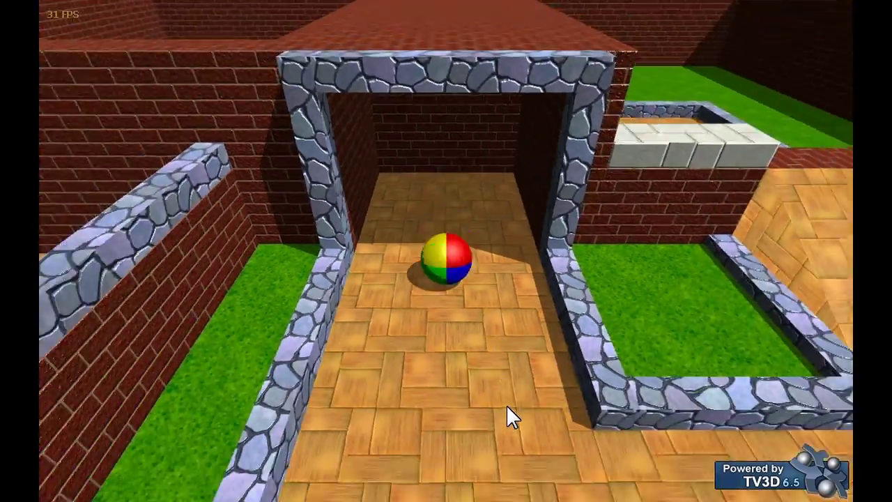
Roll the ball over the wooden ramp and through the stone-framed doorway beyond it
key("Right")
key("Up")
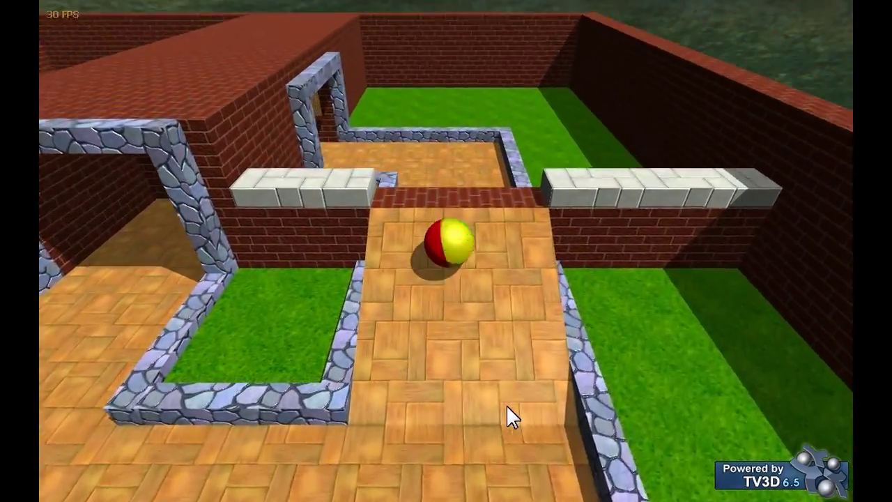
key("Left")
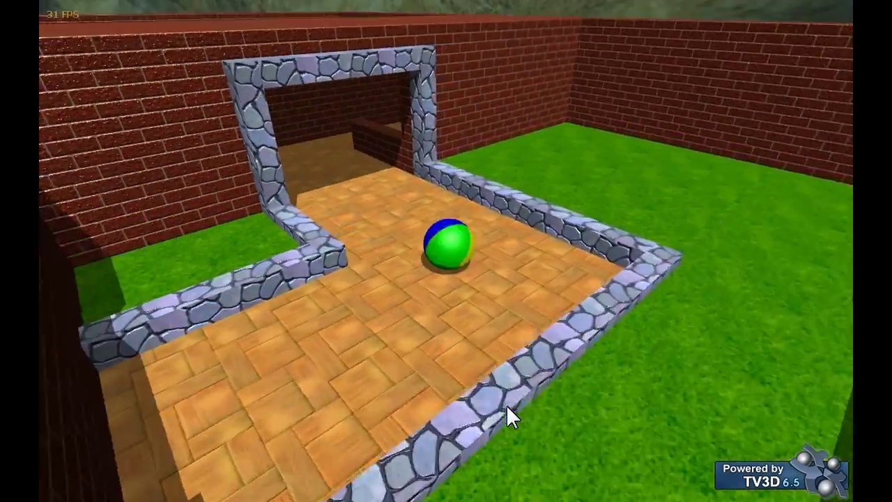
key("Up")
key("Right")
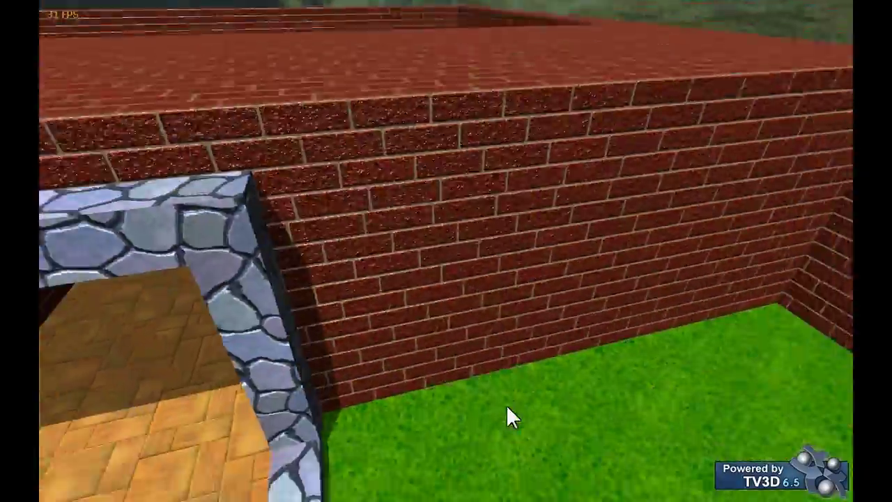
Roll the ball up the wooden ramp, along the narrow white beam and onto the raised brick platform
key("Up")
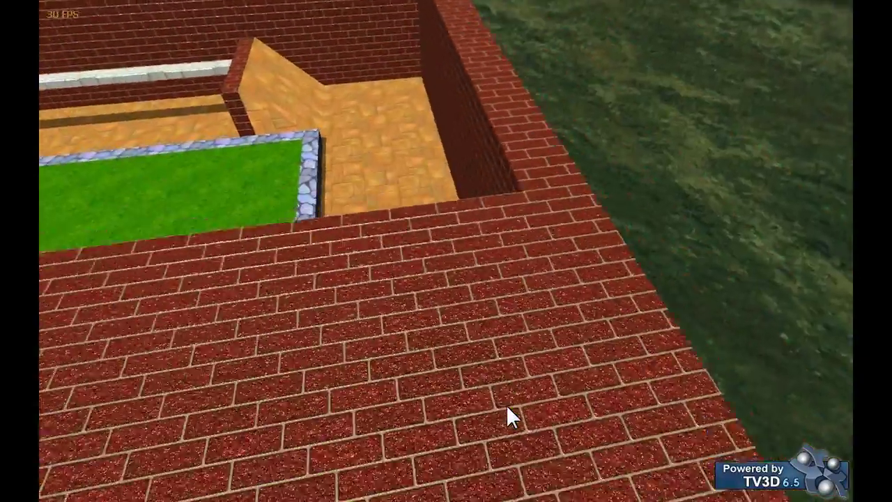
key("Left")
key("Up")
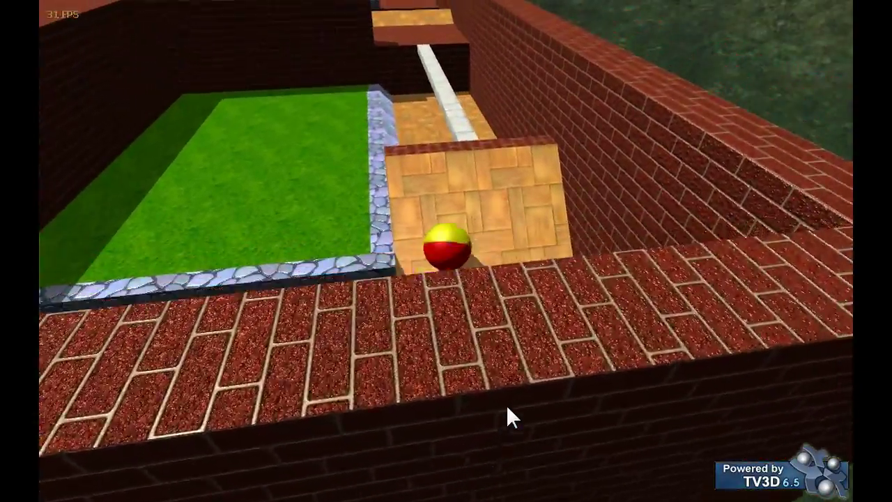
key("Up")
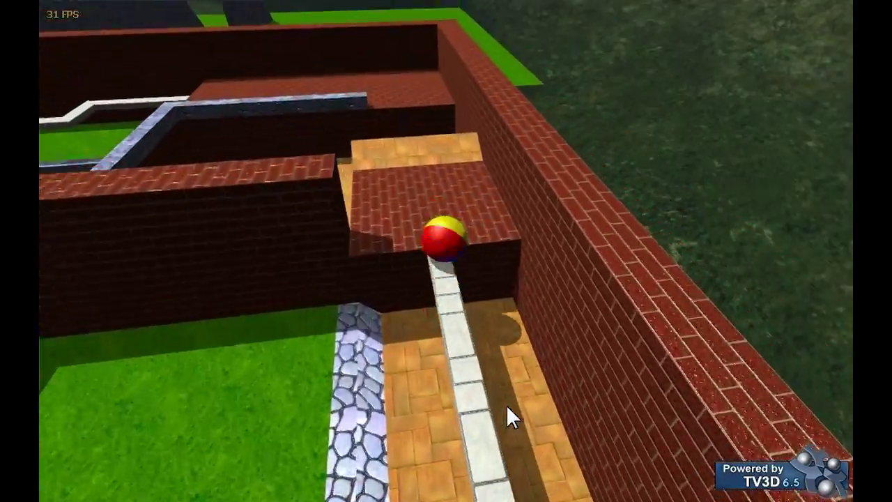
key("Left")
key("Up")
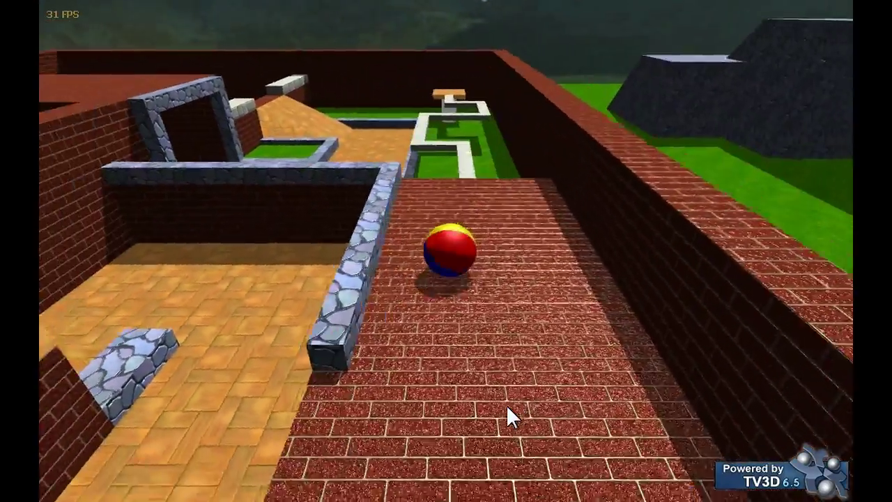
Roll the ball off the brick platform over the stone border and slow it down on the wooden floor
key("Up")
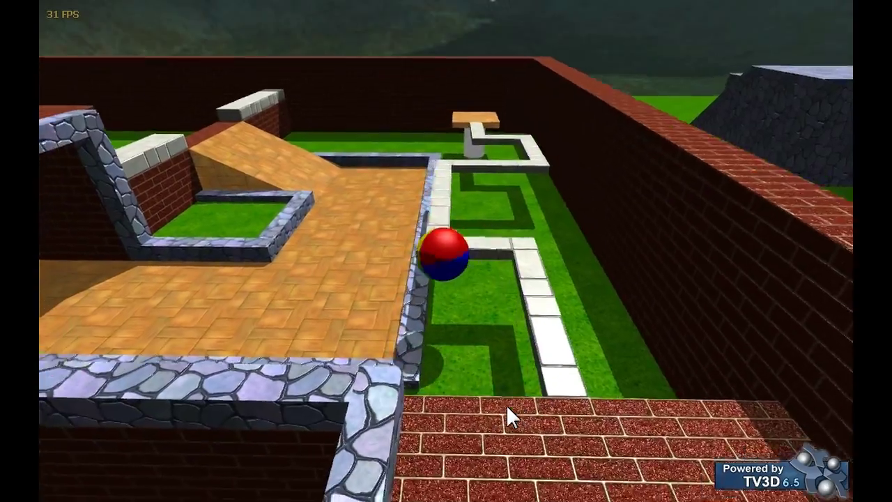
key("Left")
key("Up")
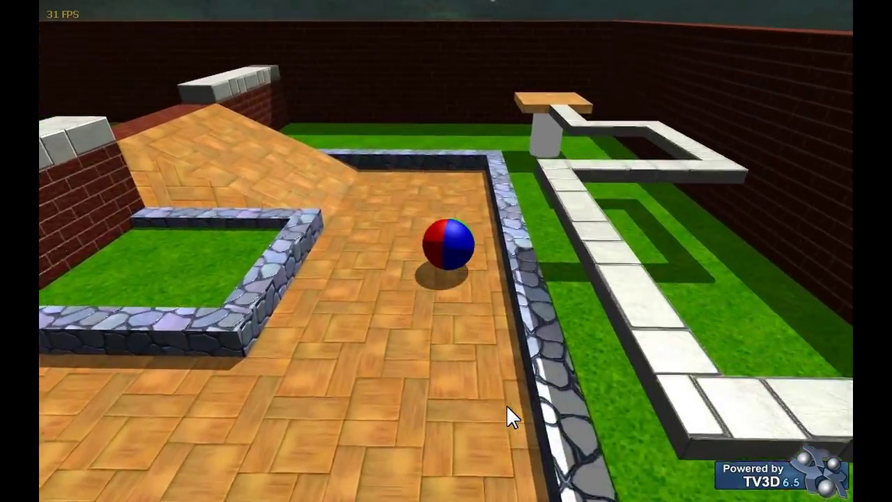
key("Left")
key("Down")
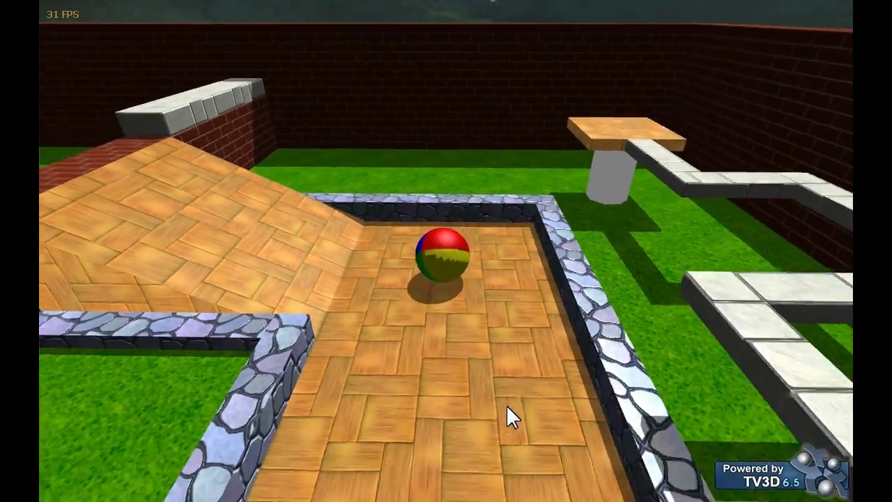
End the demo recording by running the enddemo command in the console
key("grave")
type("end")
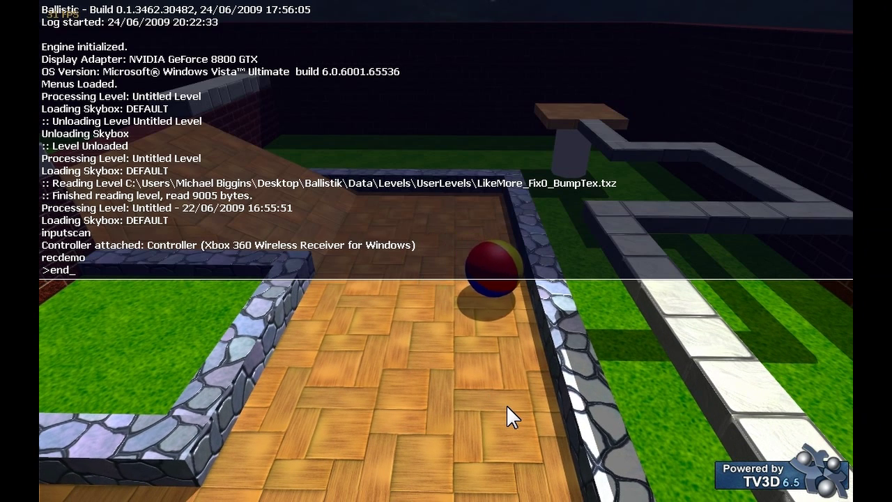
type("demo")
key("Return")
Play back the recorded run with the playdemo console command
type("play")
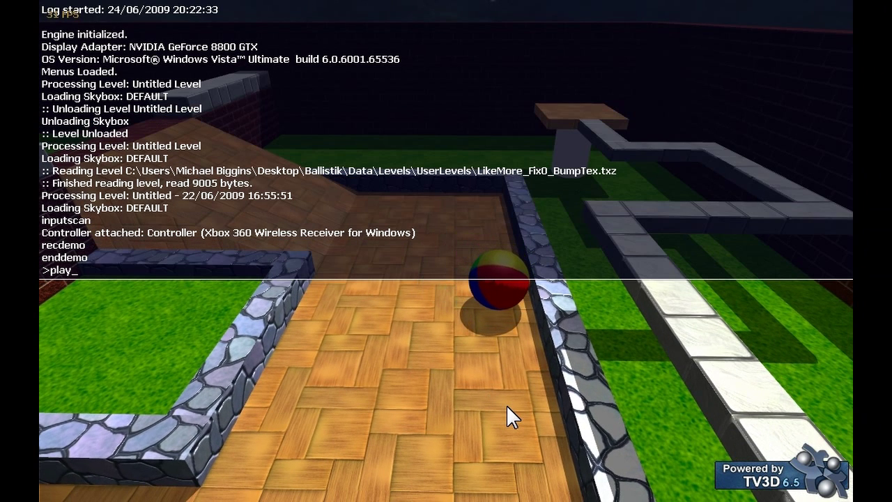
type("demo")
key("Return")
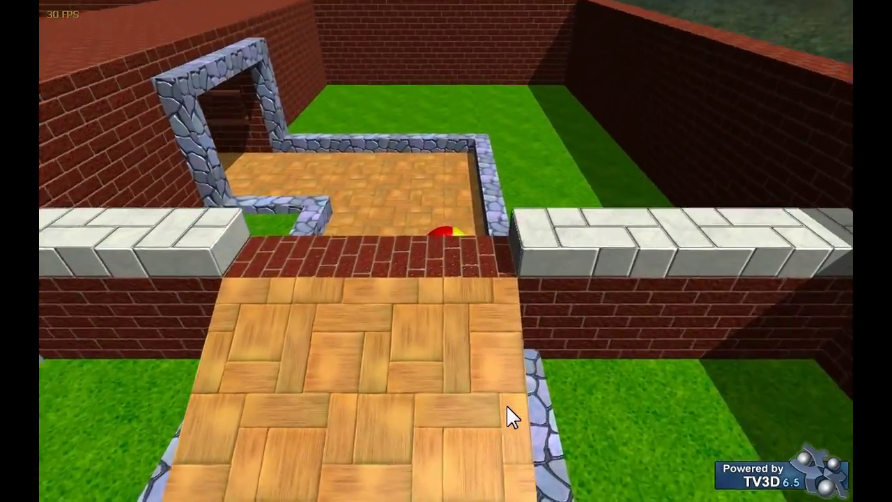
Try to stop the demo playback with the console commands stopplay, endplay and enddemo
key("grave")
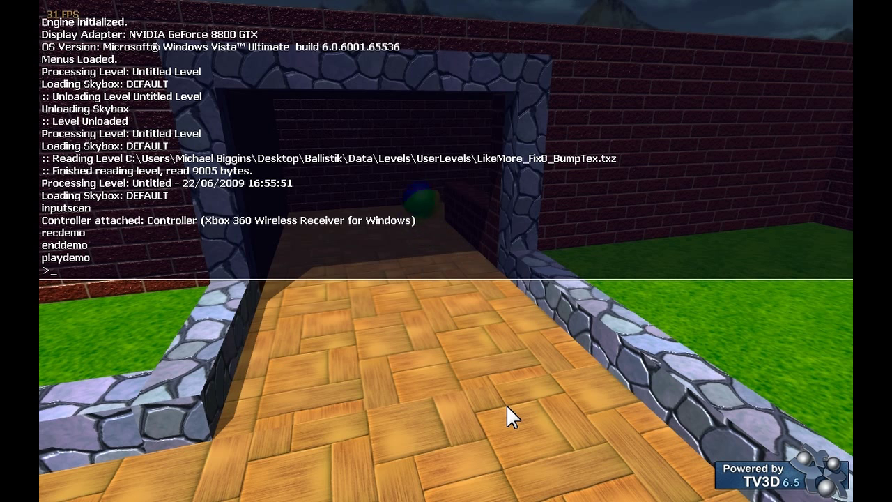
type("stopplay")
key("Return")
type("endplay")
key("Return")
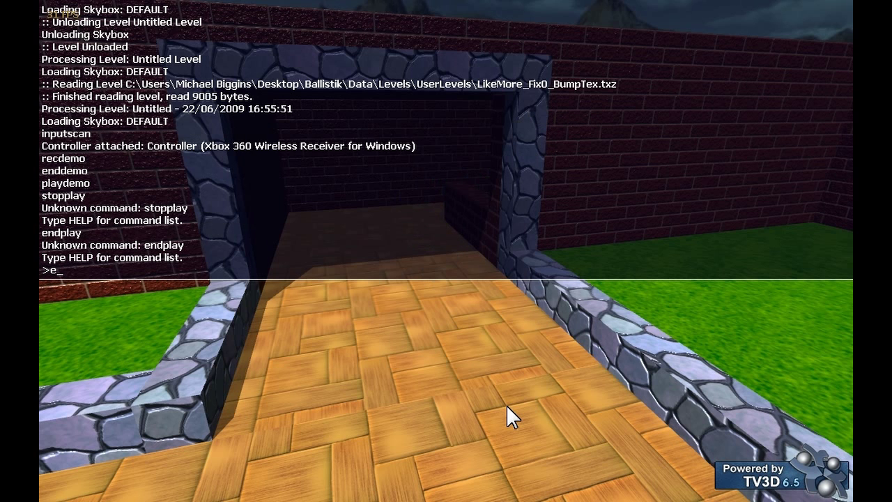
type("enddemo")
key("Return")
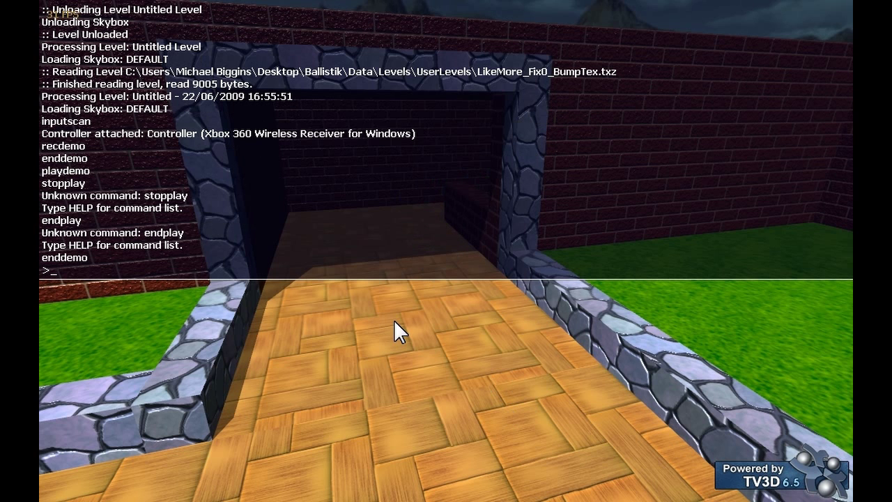
Close the console, reopen it during the playback and run the stopdemo command
key("grave")
key("grave")
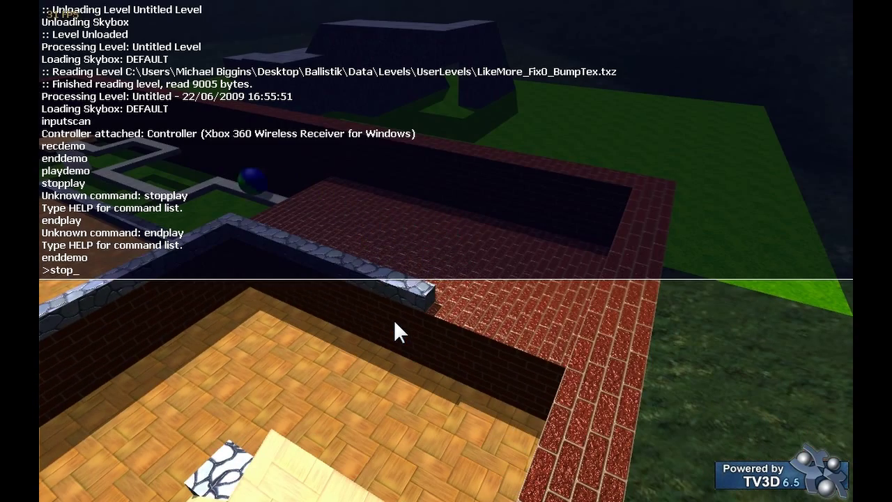
key("Return")
type("stopdemo")
key("Return")
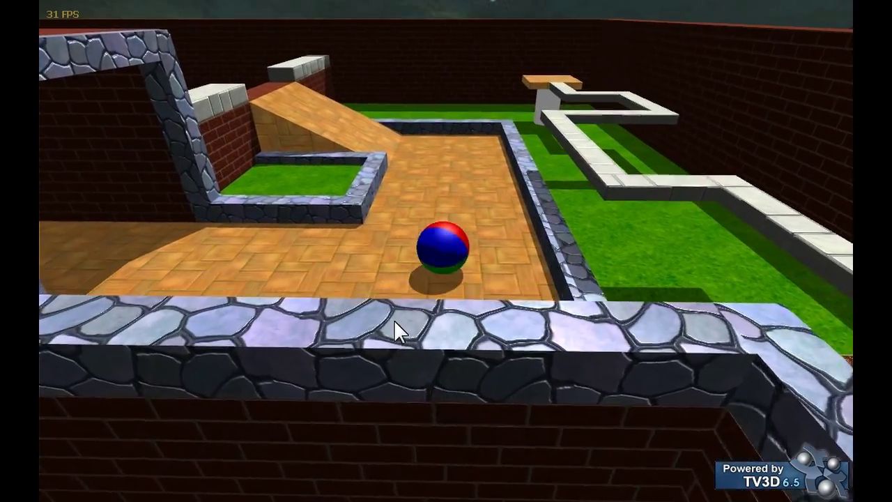
Pause the preview and return to the level editor
key("Escape")
key("Down")
key("Down")
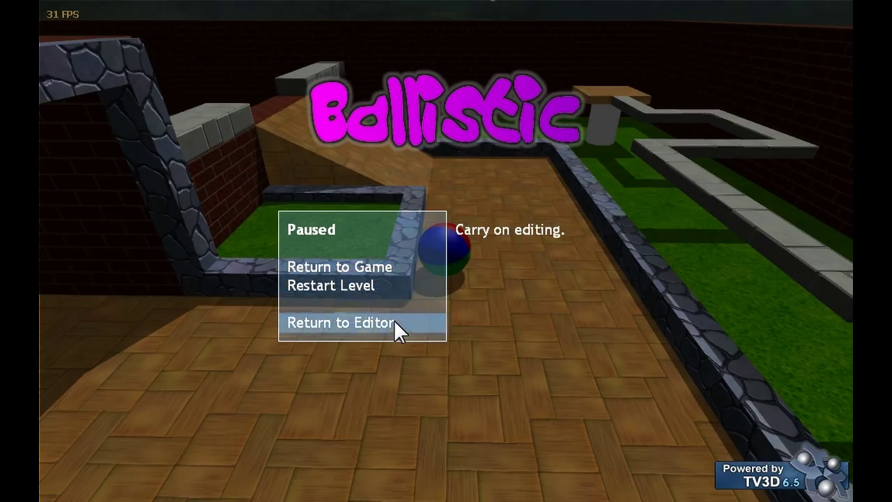
key("Return")
Mark out a square grid selection on the wooden floor starting at 128,0,96 and vary its size between 8 and 32 units
scroll(394, 320, "up", 5)
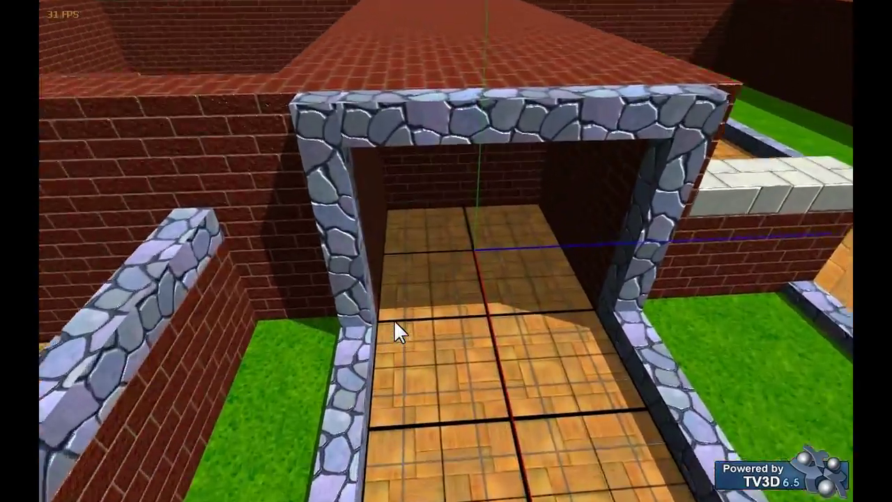
scroll(394, 319, "down", 5)
middle_click_drag(394, 320, 393, 319)
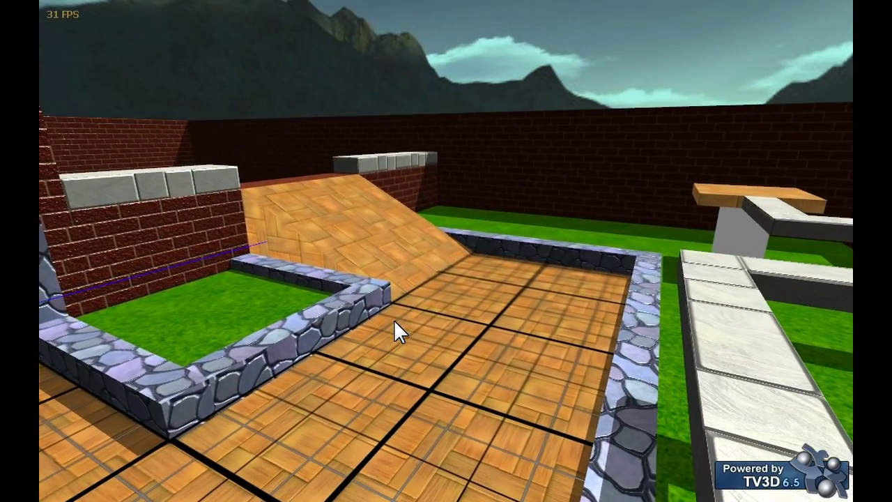
key("w")
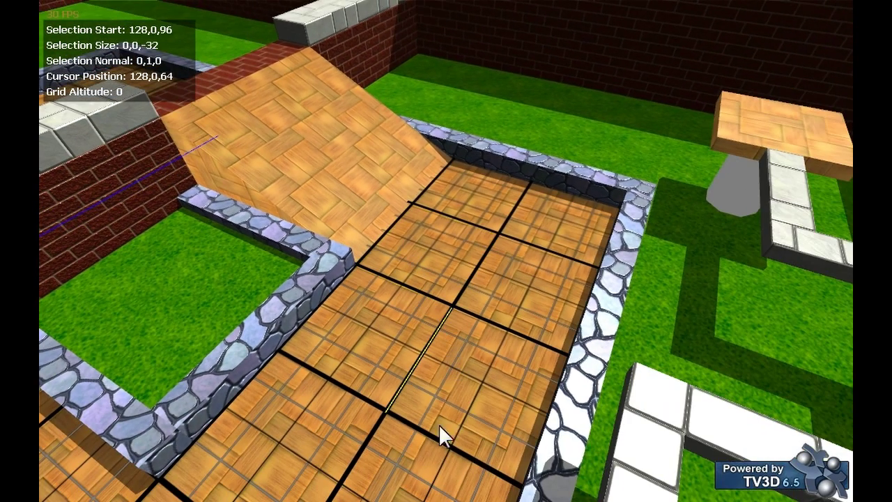
key("w")
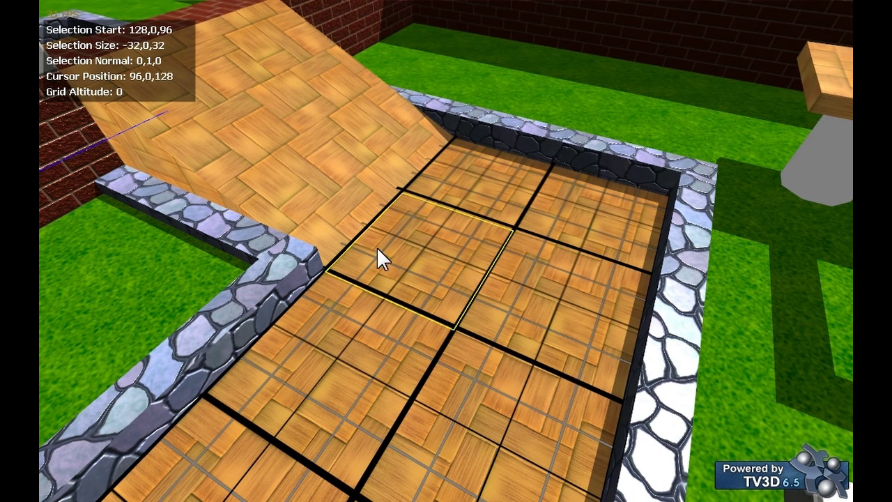
left_click_drag(425, 293, 442, 328)
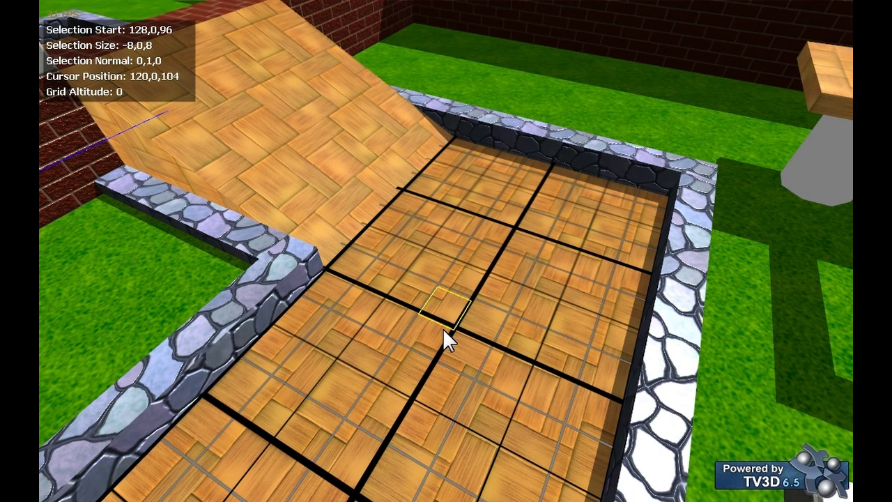
left_click_drag(435, 254, 440, 335)
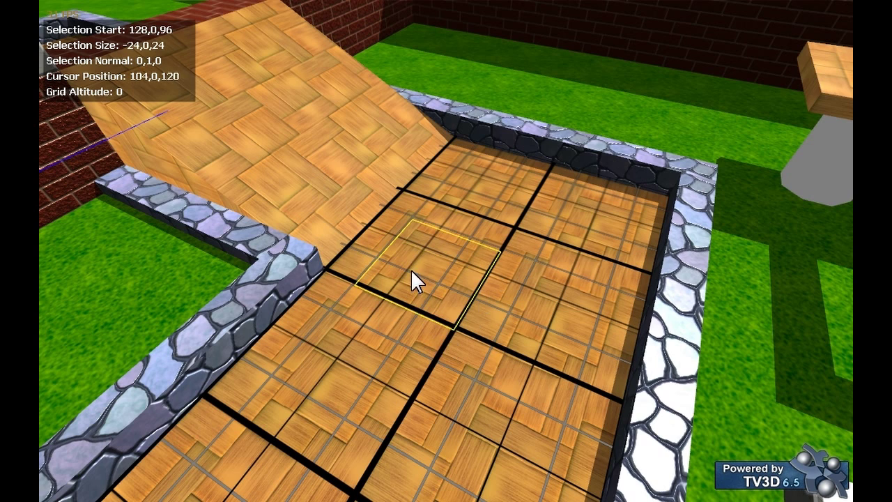